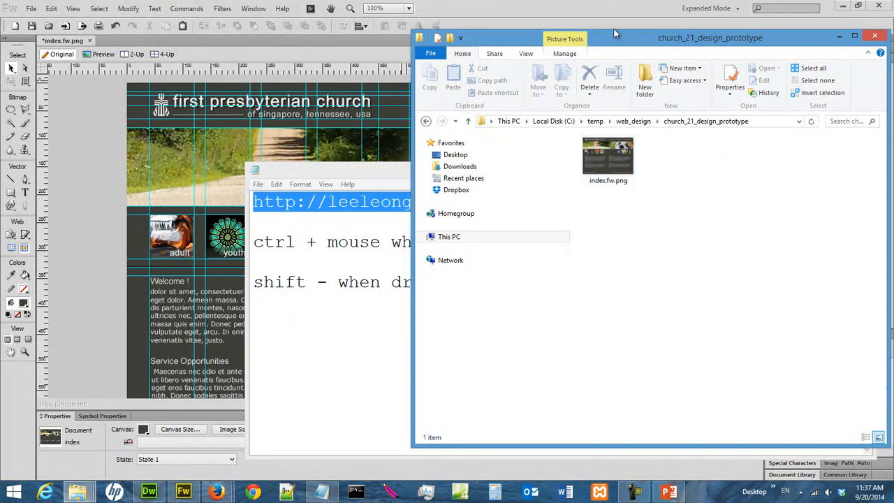
Switch to the church page design in Fireworks, make the curtain layer active and lock the content layer
click(613, 10)
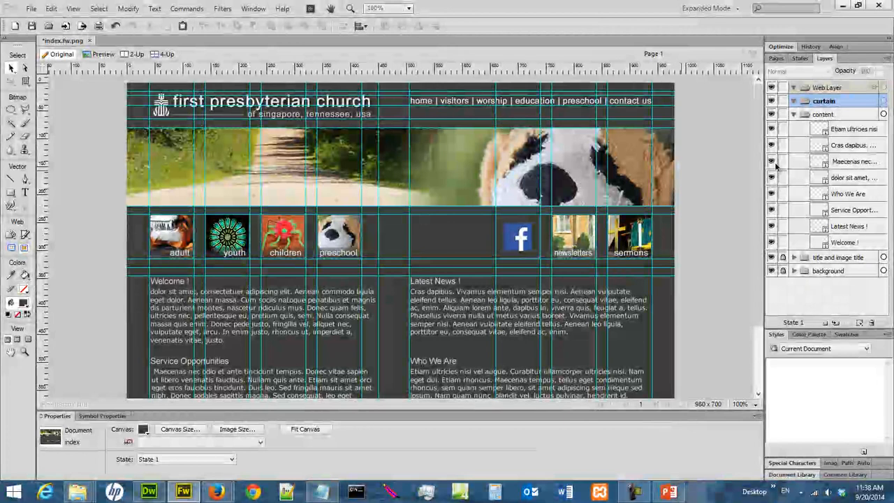
click(822, 115)
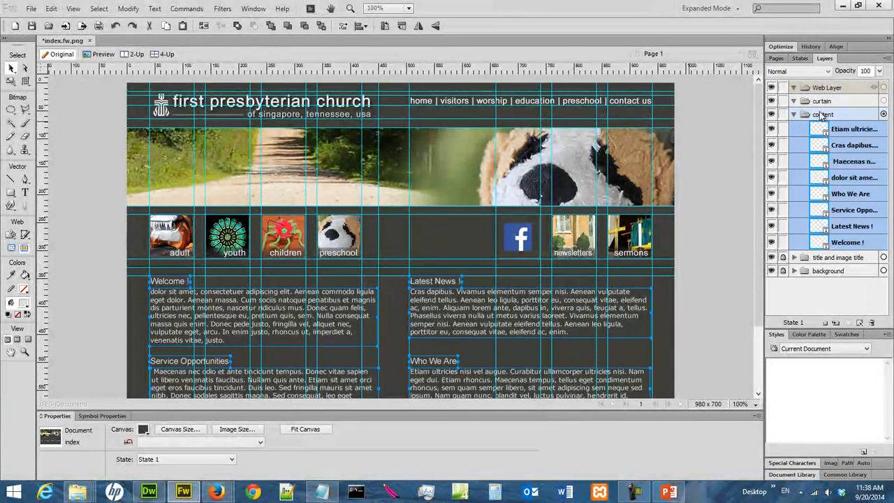
click(826, 102)
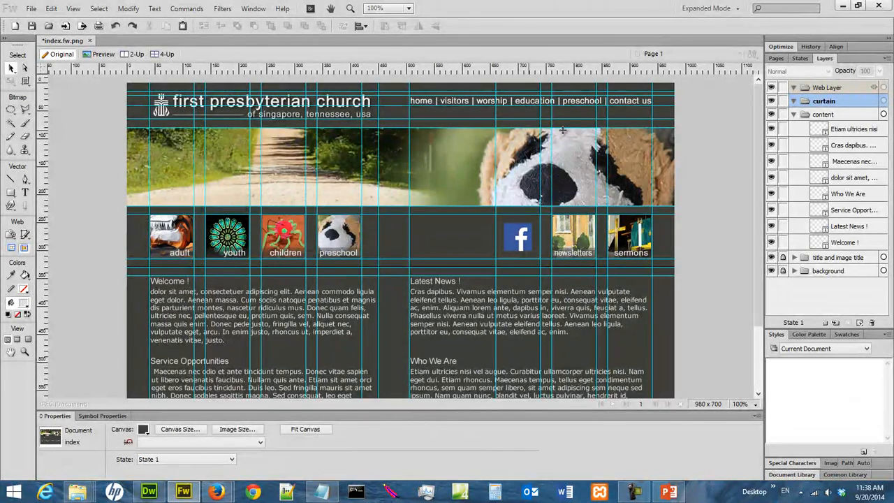
click(784, 115)
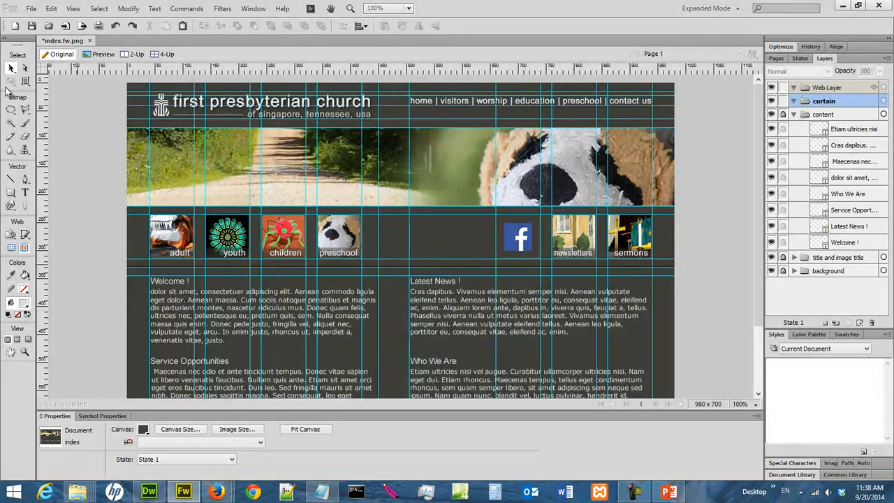
Show the grid over the page design and set its spacing to 10 pixels horizontally and vertically
click(73, 9)
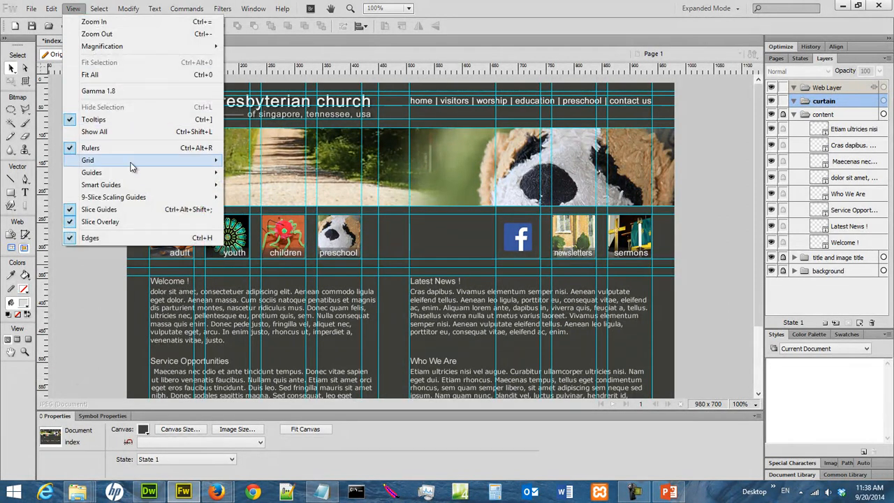
mouse_move(132, 167)
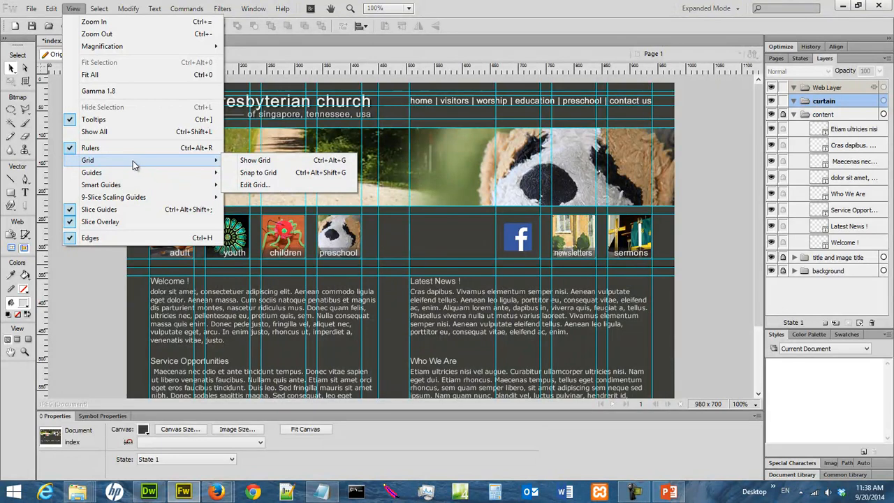
click(269, 167)
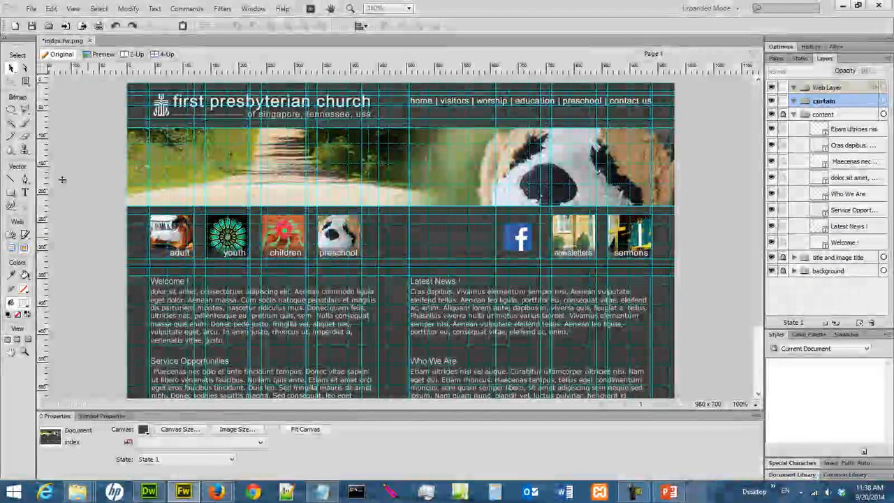
click(72, 10)
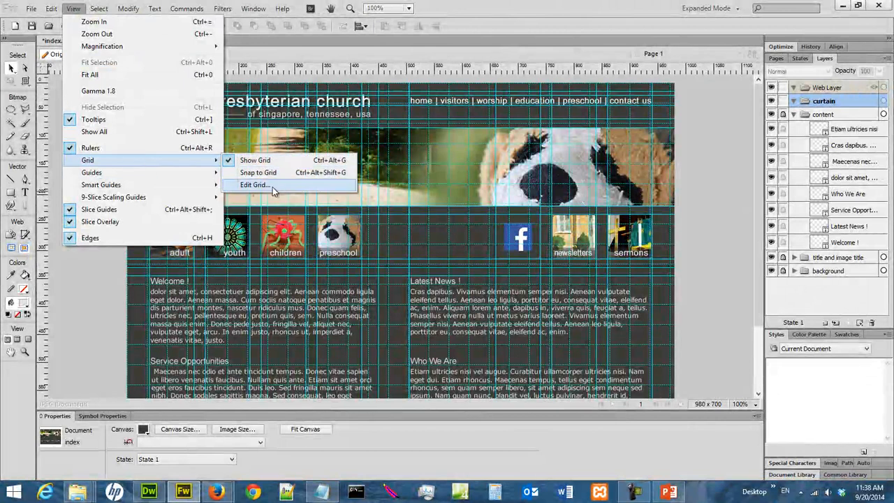
click(273, 190)
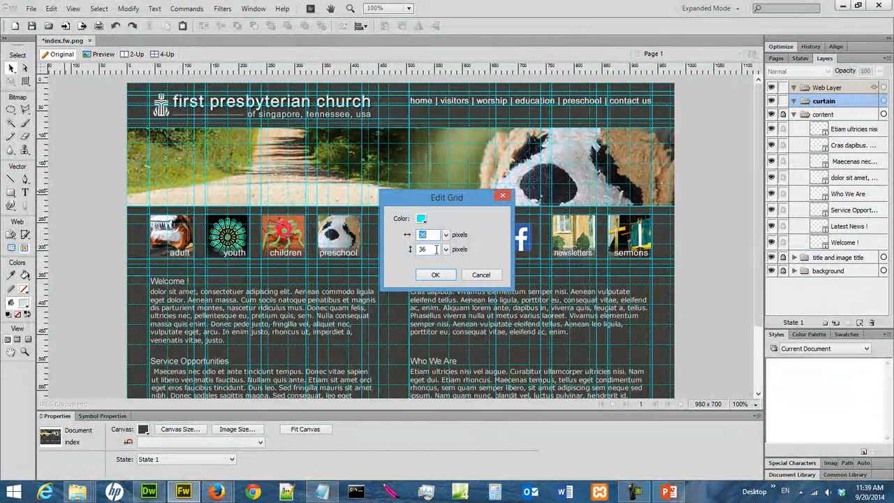
text(10)
click(435, 274)
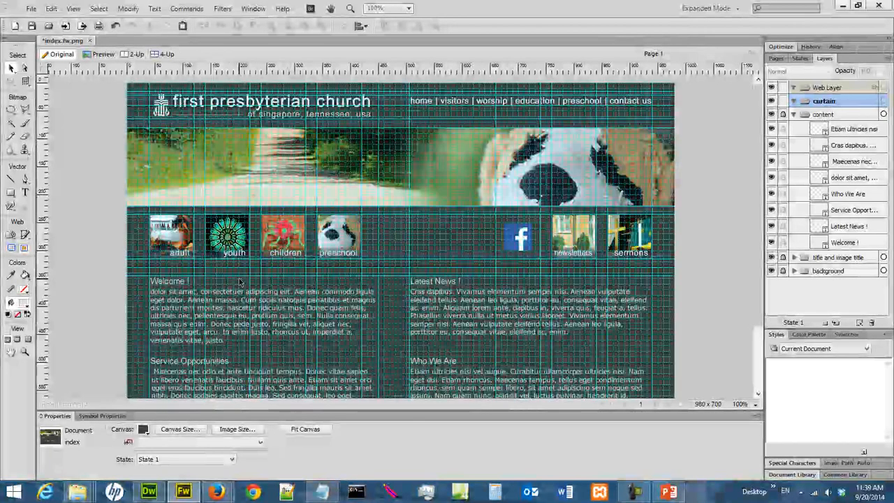
Turn on snapping to the grid and check that the option is enabled
click(73, 8)
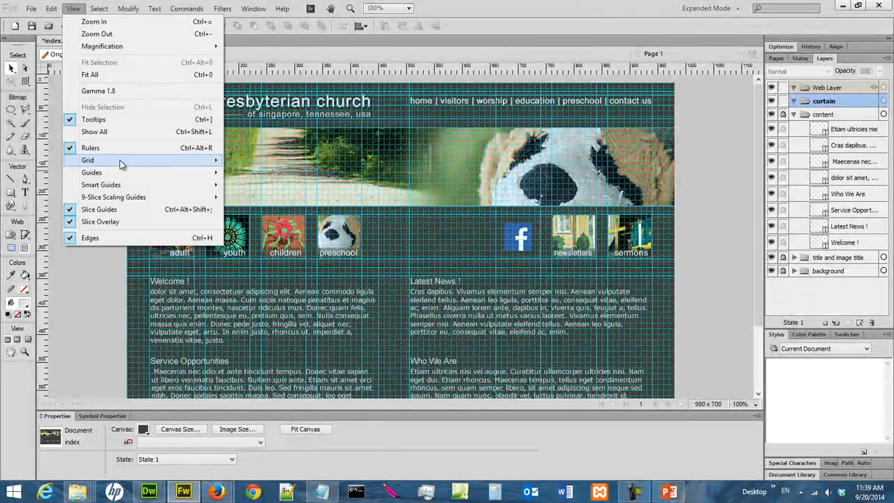
mouse_move(120, 165)
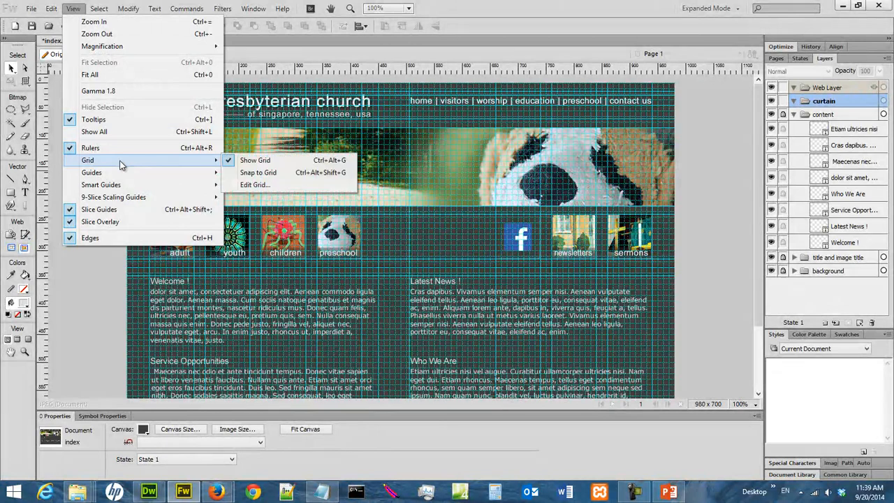
click(301, 173)
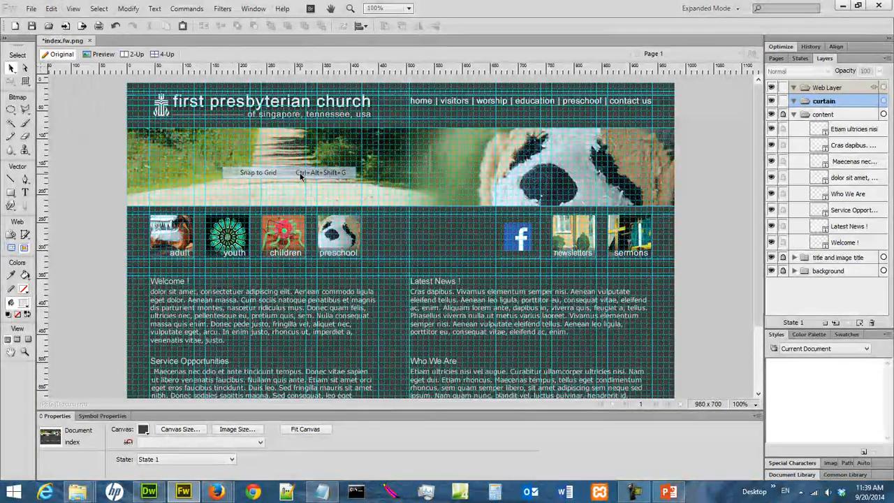
click(73, 8)
mouse_move(128, 160)
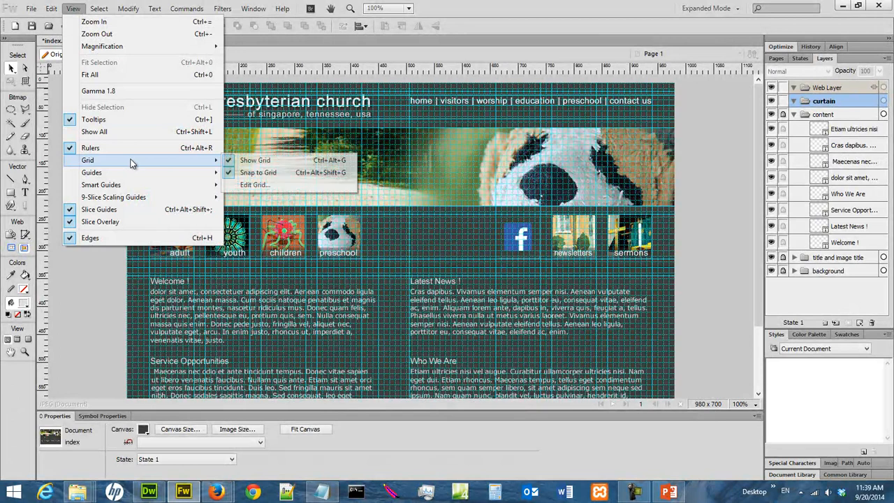
click(742, 197)
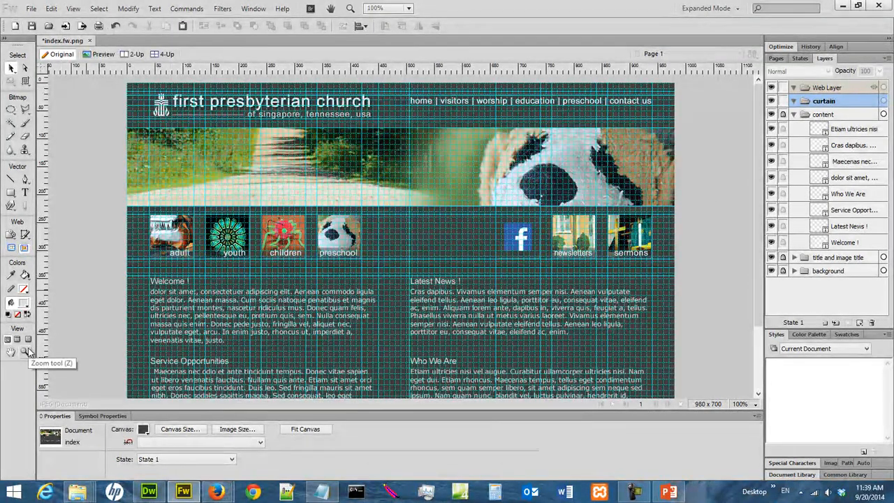
Read the note about zooming in and out in Notepad, then return to the page design in Fireworks
click(322, 491)
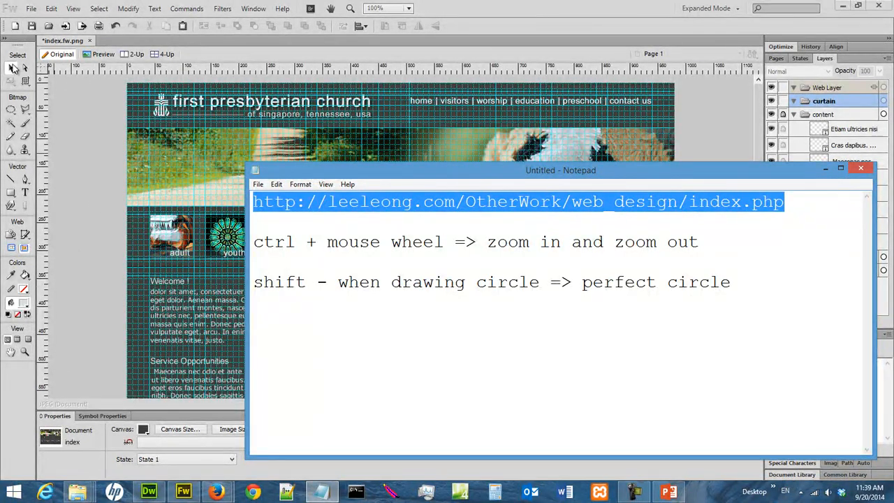
click(13, 68)
click(11, 68)
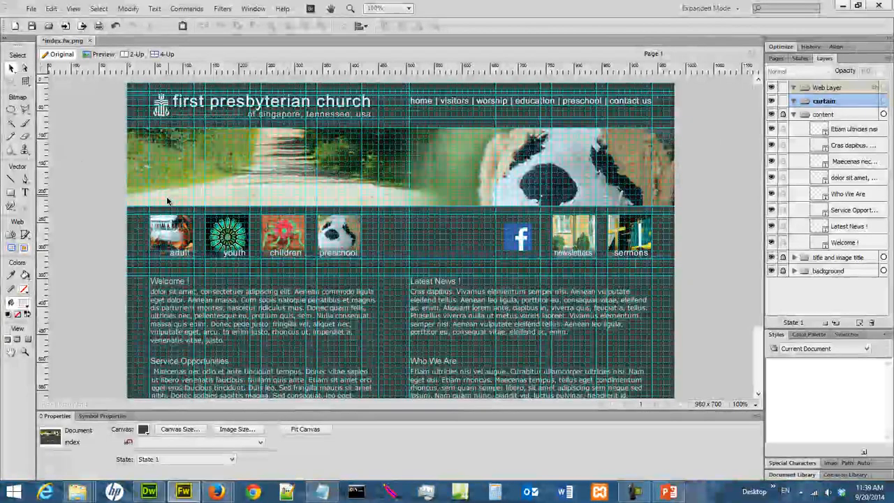
click(317, 493)
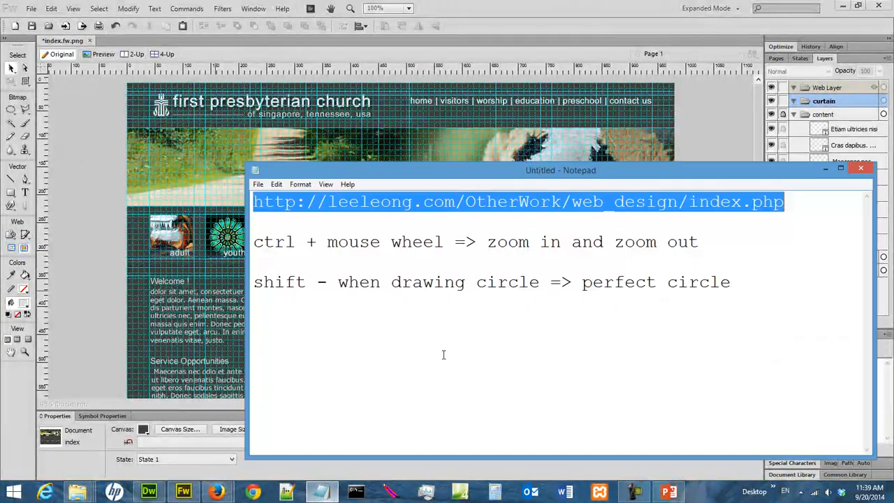
click(825, 169)
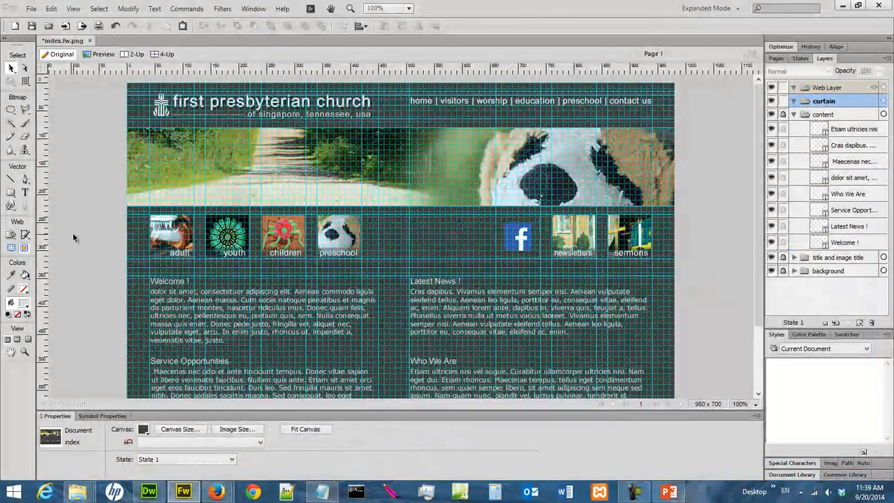
Magnify the canvas to 1600% around the upper-left corner of the banner photo
key(ctrl+=)
key(ctrl+=)
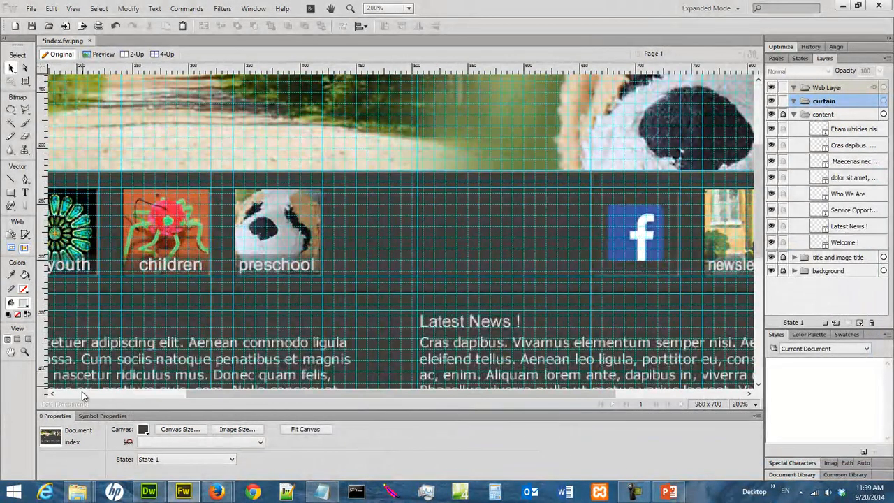
click(82, 394)
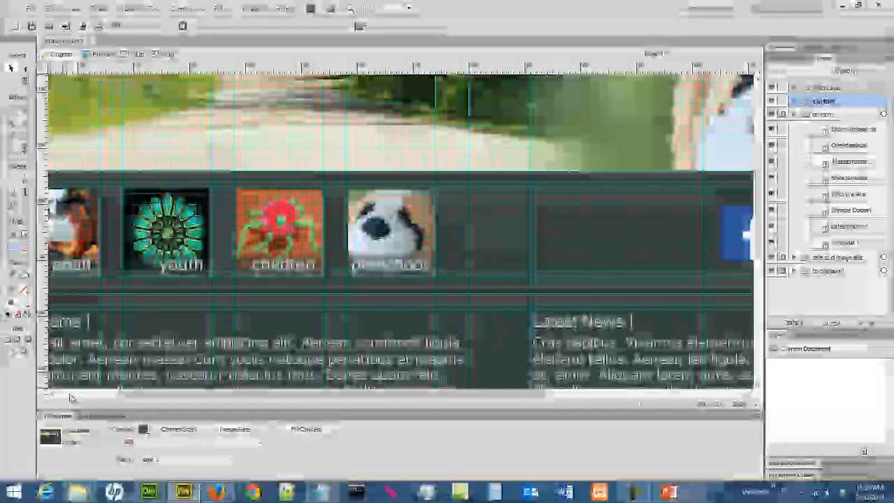
key(ctrl+4)
scroll(145, 207, up, 3)
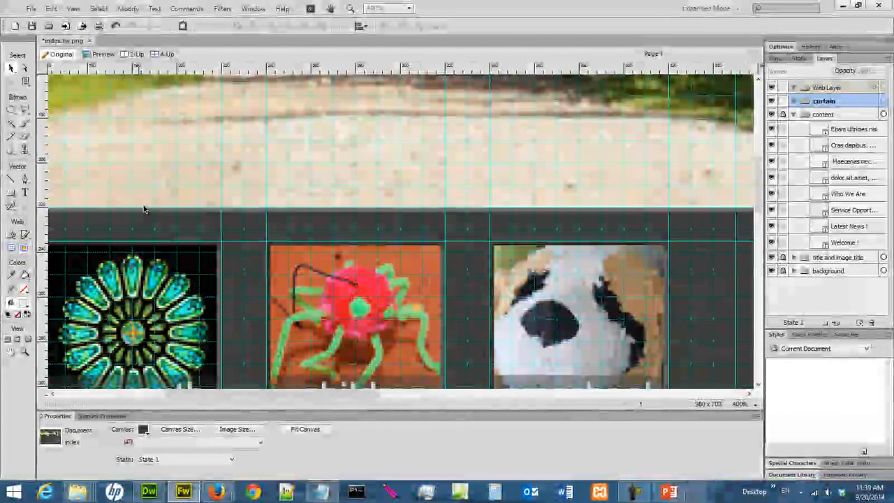
click(126, 393)
click(91, 393)
scroll(221, 262, up, 3)
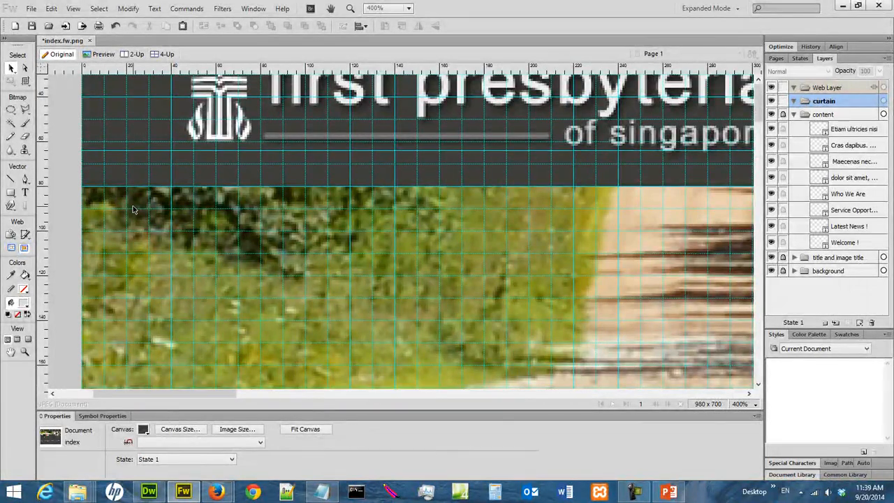
key(ctrl+equal)
key(ctrl+equal)
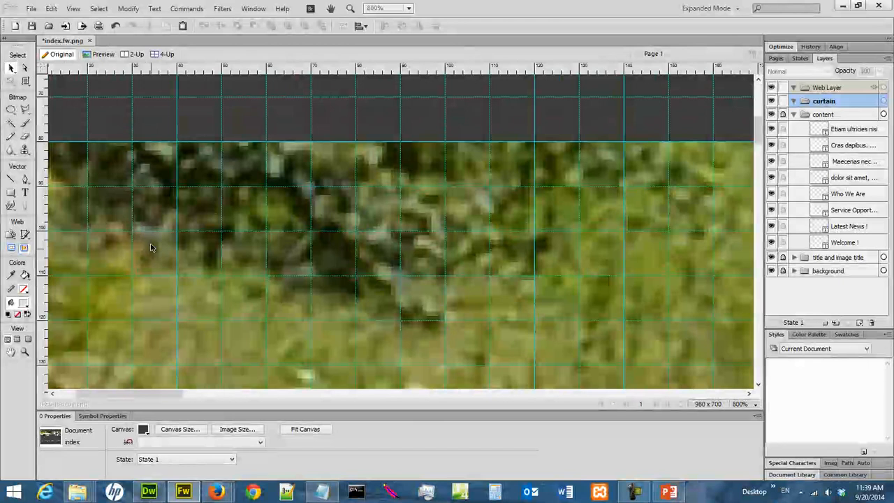
click(58, 394)
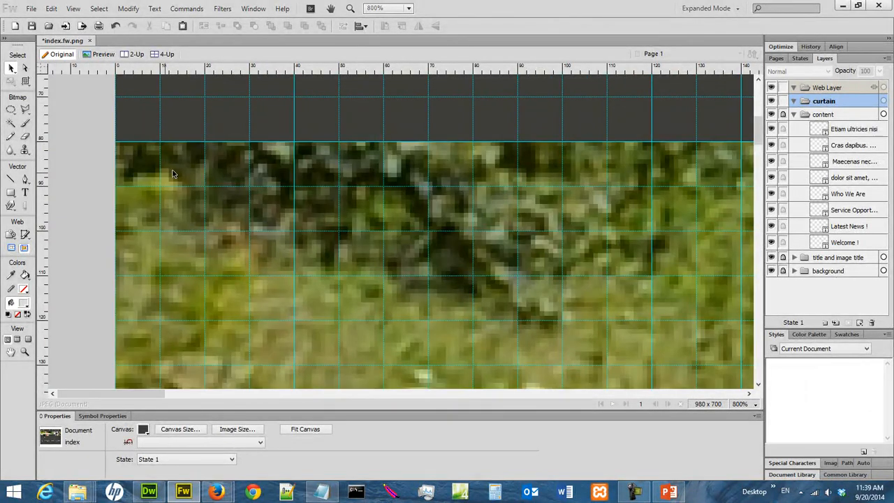
key(ctrl+equal)
click(66, 395)
scroll(204, 210, up, 3)
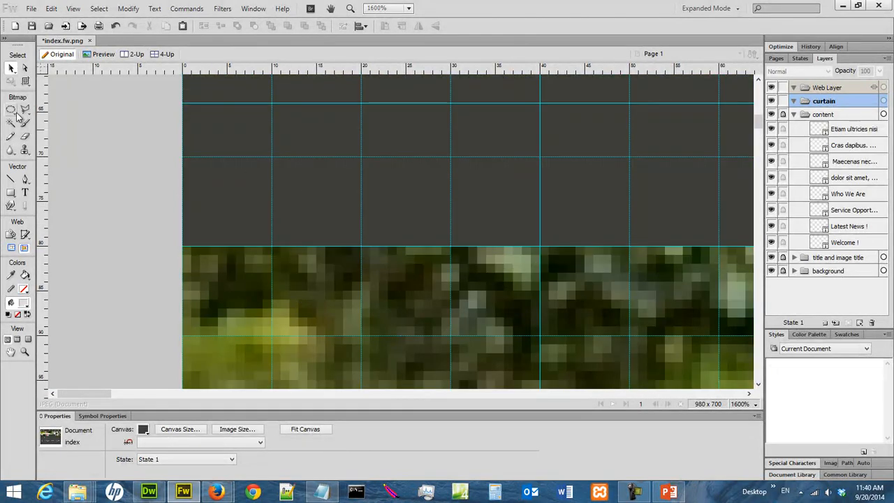
Pick the Ellipse tool, then switch to Notepad and highlight the note about drawing a perfect circle
click(11, 193)
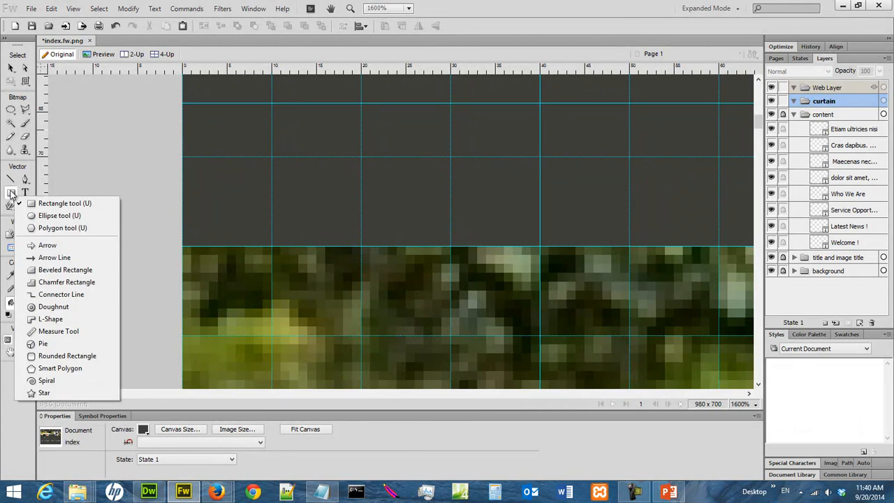
click(73, 216)
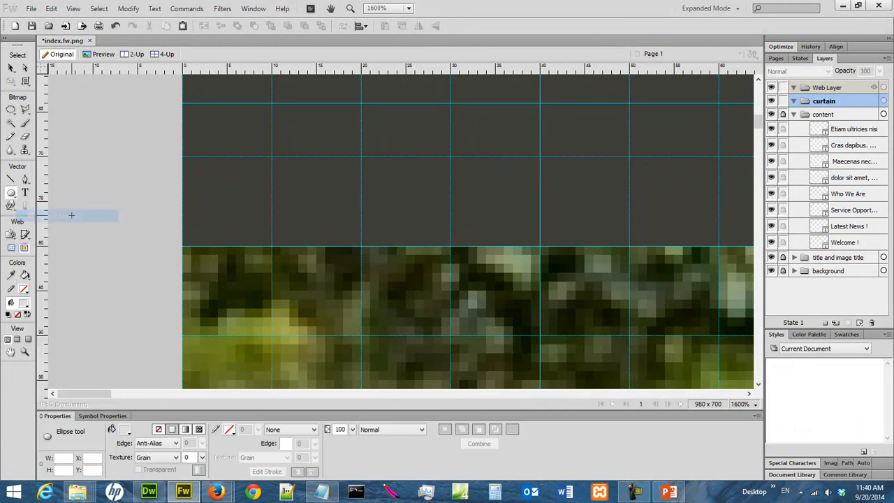
click(322, 493)
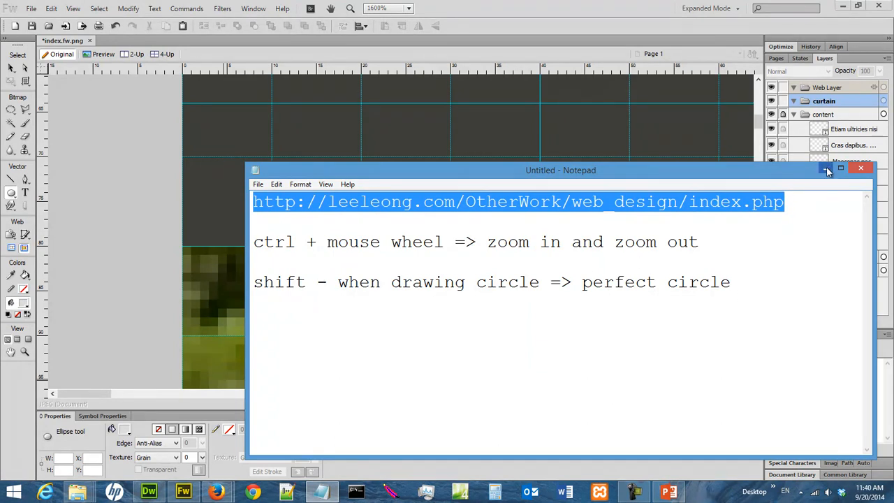
drag(741, 281, 256, 303)
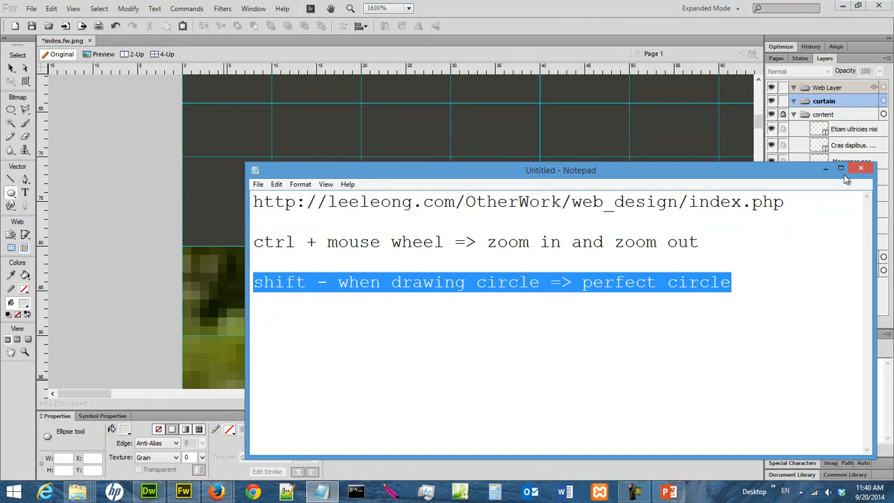
click(828, 170)
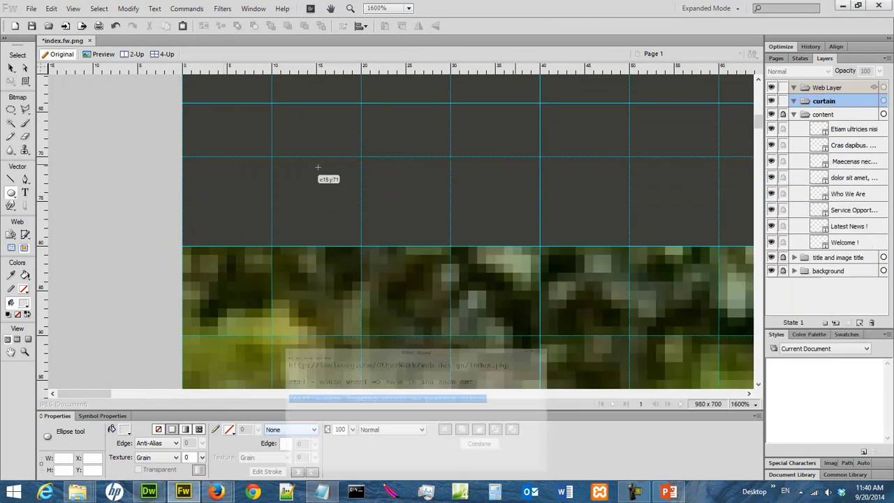
Draw a perfect circle about 20 by 20 pixels with the Ellipse tool across the banner's top edge, at about X 3, Y 72
click(11, 192)
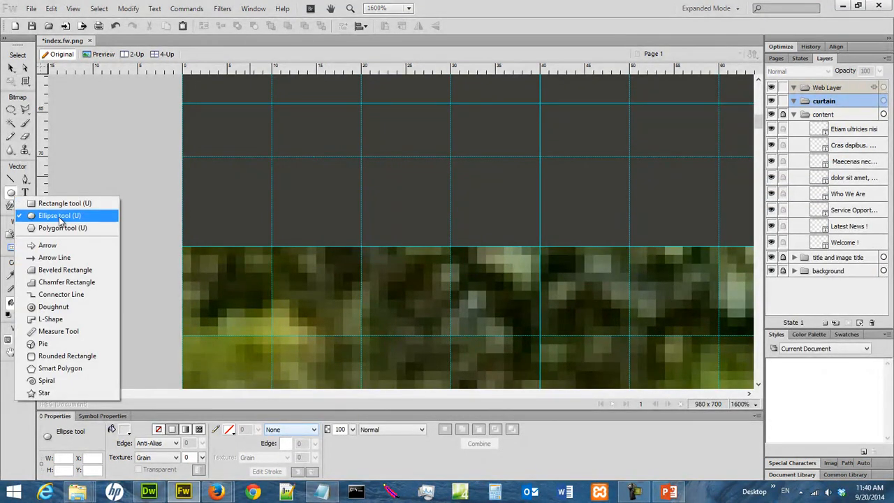
click(60, 216)
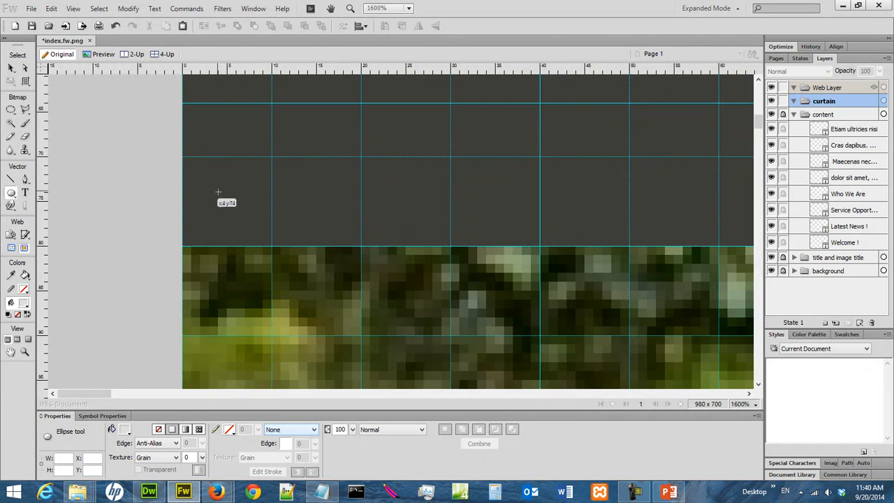
drag(209, 175, 385, 341)
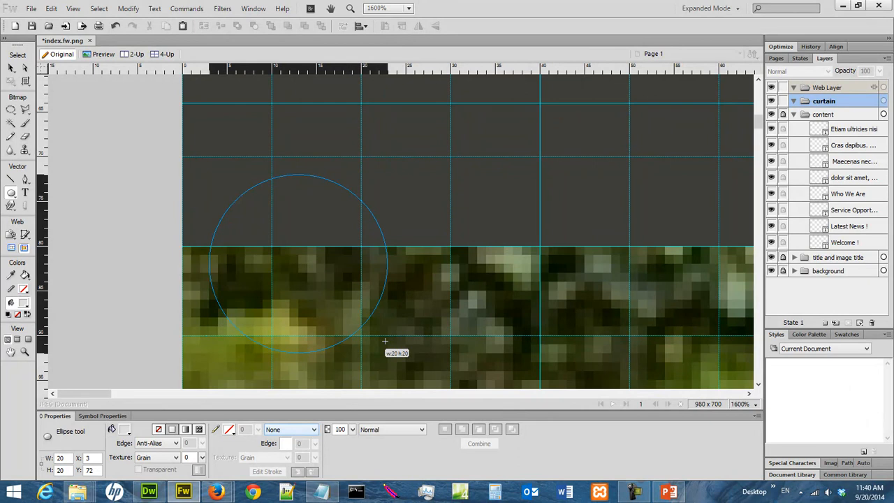
drag(385, 341, 385, 340)
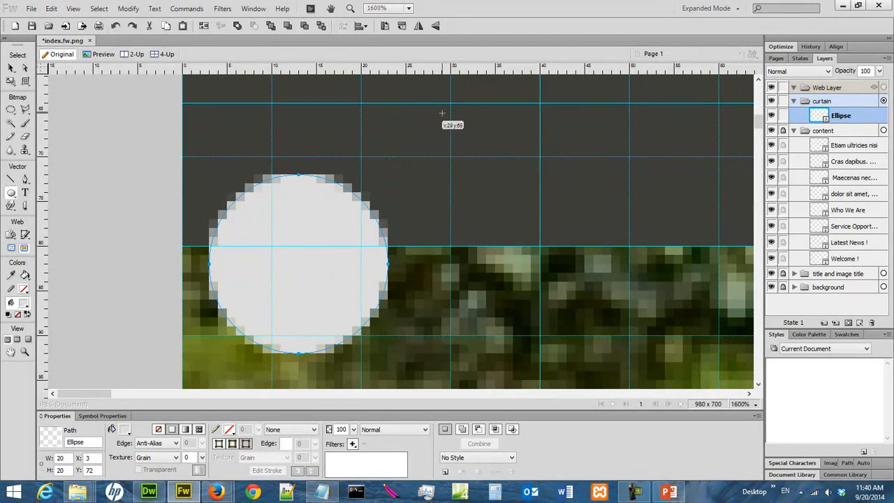
Fill the circle with the dark grey sampled from the header background and give it no stroke
click(126, 432)
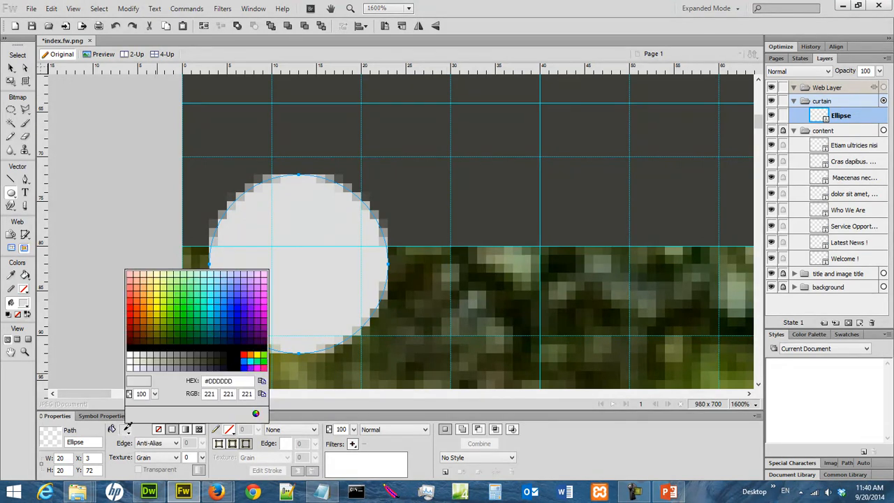
click(433, 131)
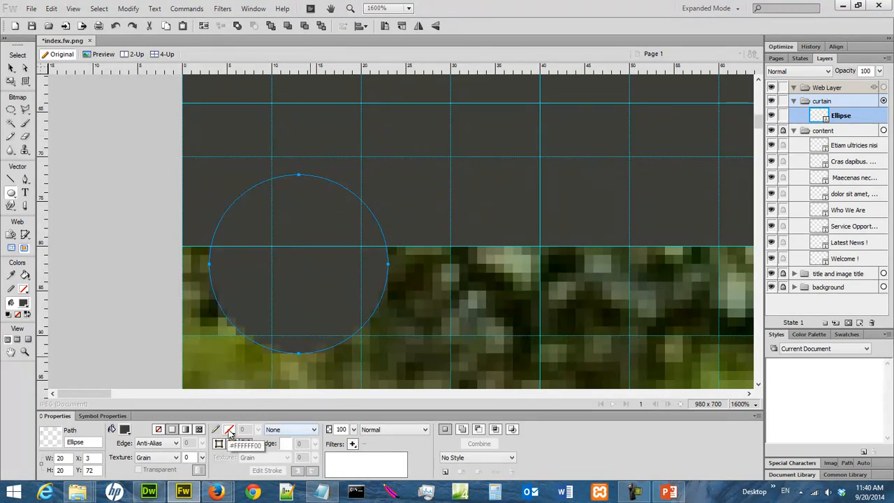
click(229, 430)
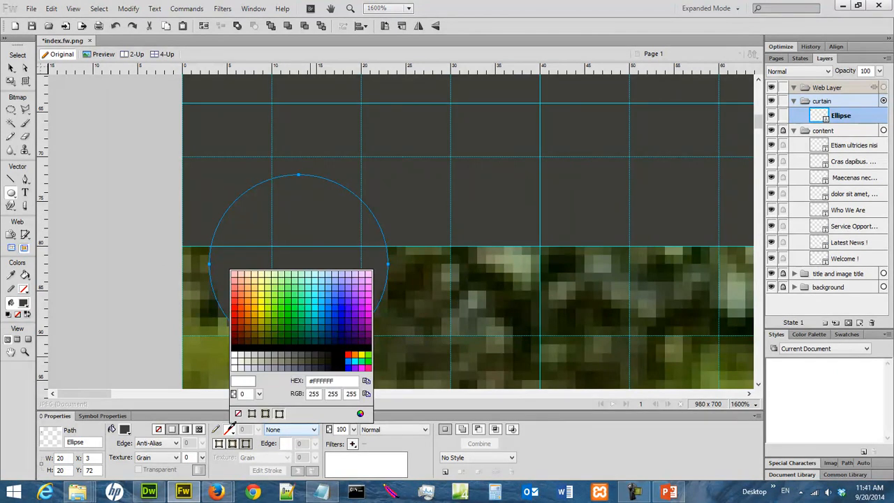
click(239, 415)
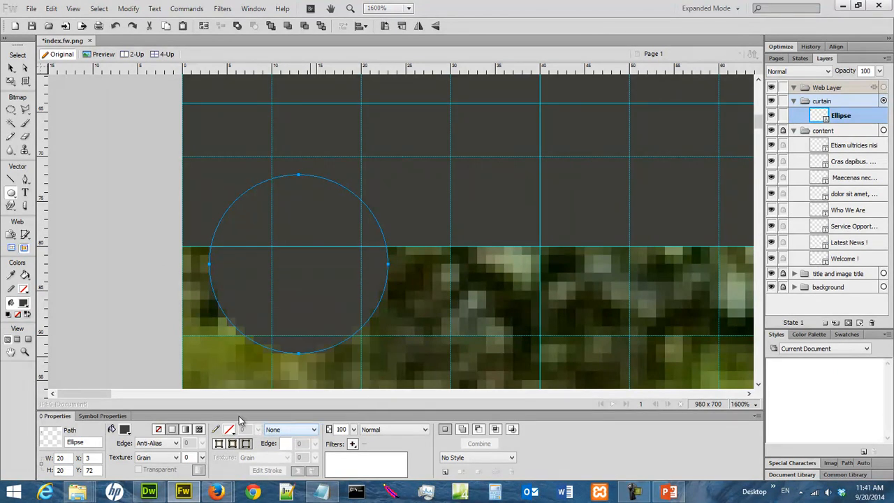
Move the circle with the Pointer tool closer to the page's left edge, to about X 1, Y 71
click(11, 70)
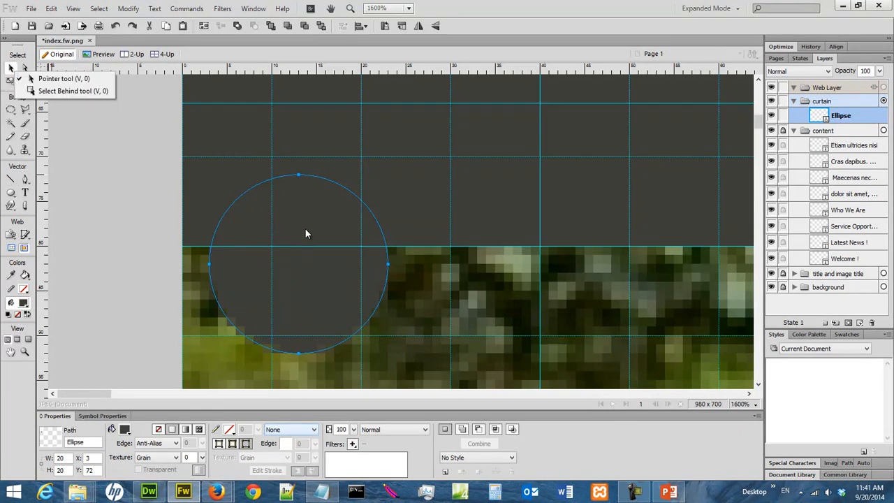
drag(305, 228, 284, 225)
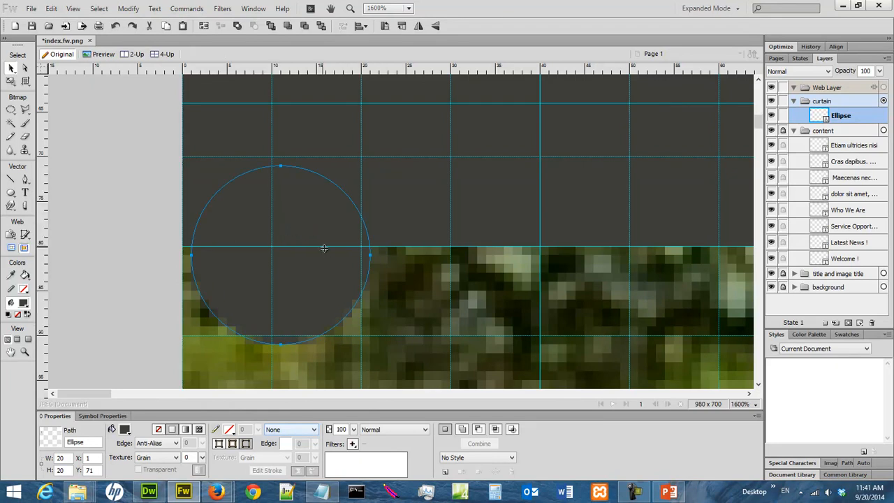
Switch to Notepad and add the note "arrow keys => move shape by 1px" below the perfect circle note
click(327, 495)
click(742, 281)
text(arr)
text(ke)
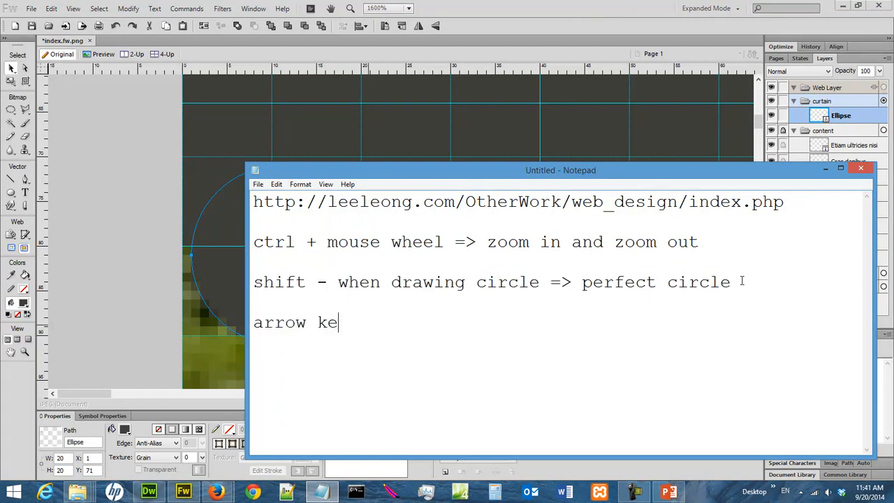
text(ys -=)
text(> move shape )
text(1 px by )
text(1)
key(BackSpace)
key(BackSpace)
key(BackSpace)
key(BackSpace)
key(BackSpace)
key(BackSpace)
key(BackSpace)
key(BackSpace)
key(BackSpace)
text(by 1px)
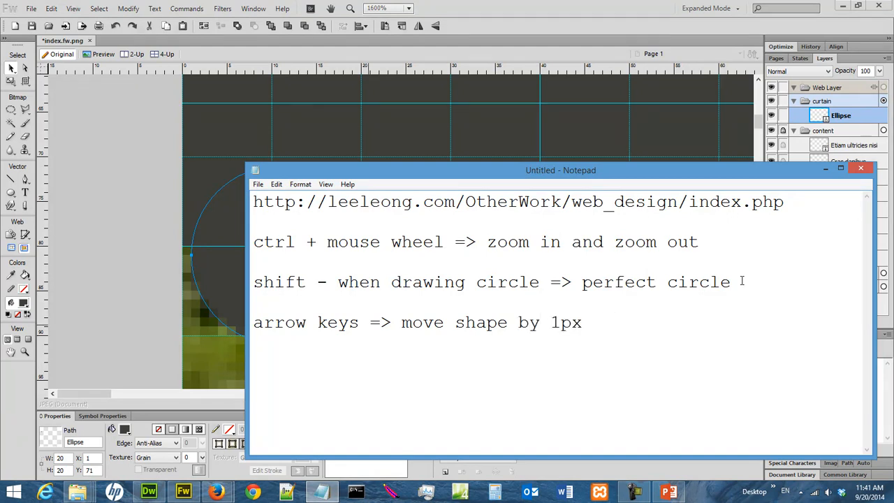
Return to Fireworks and nudge the circle one pixel left and one pixel up to X 0, Y 70
click(826, 169)
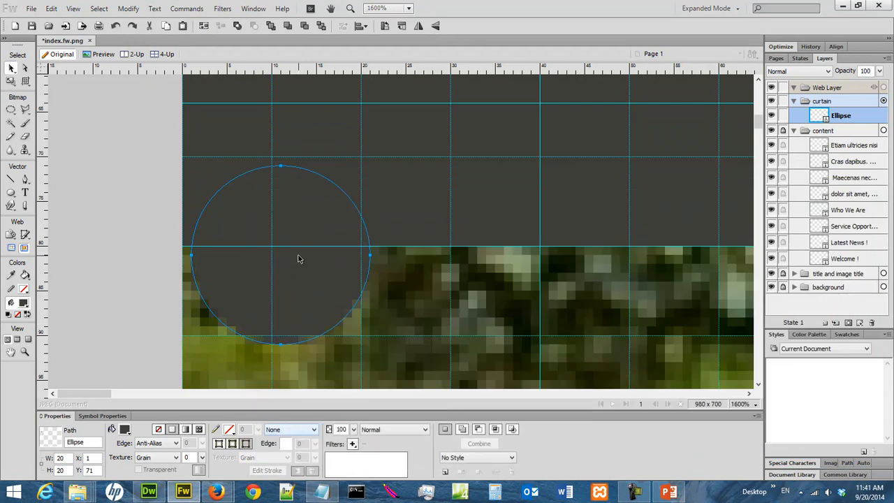
key(Left)
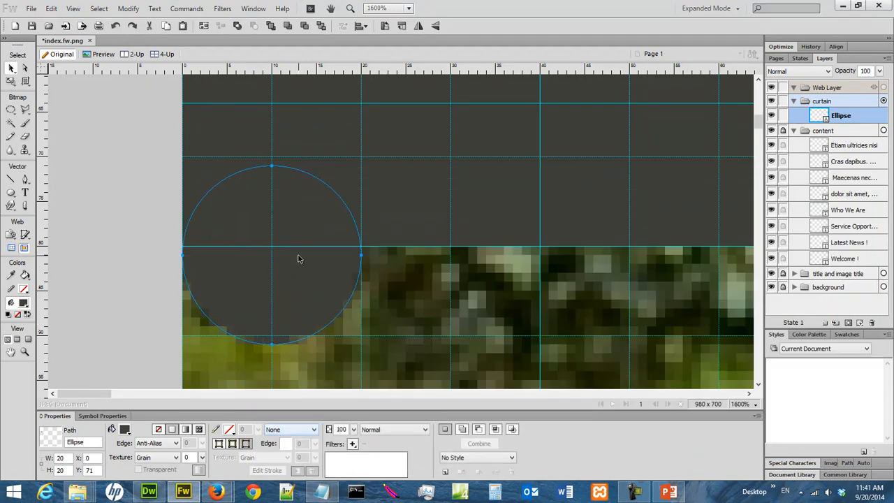
key(Up)
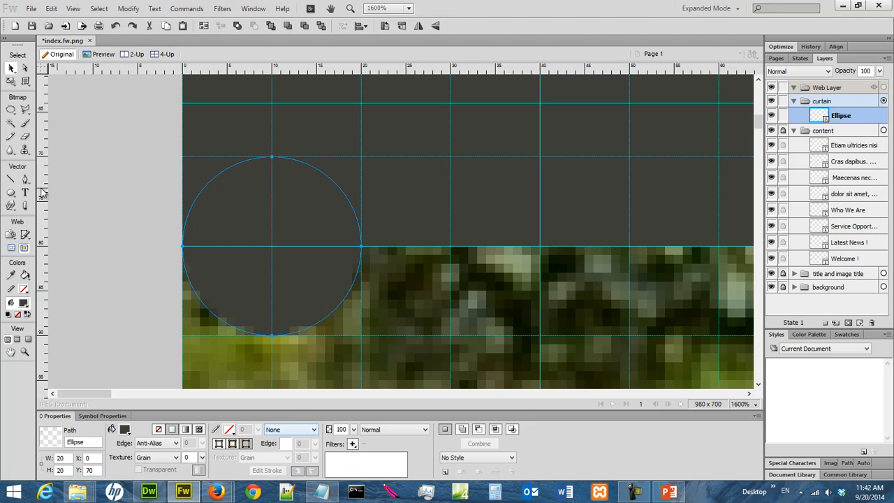
Draw a 20 by 10 pixel rectangle at X 0, Y 70 with the Rectangle tool, covering the circle's upper half
click(12, 194)
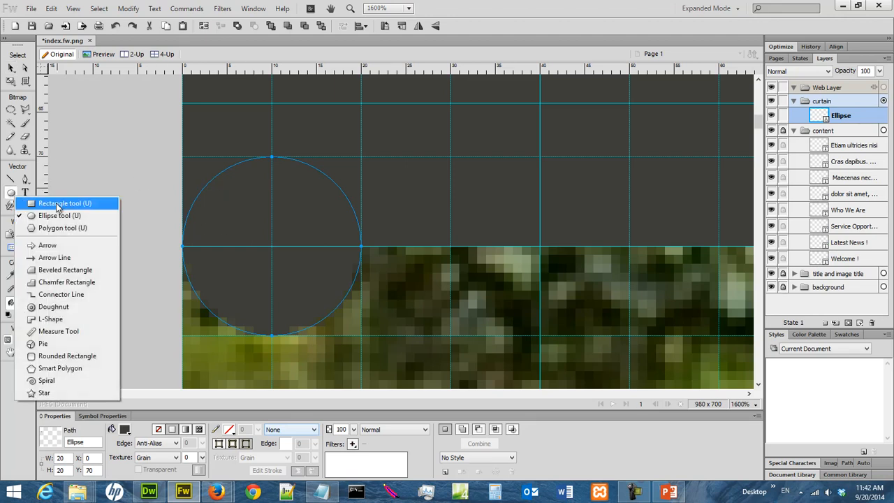
click(58, 205)
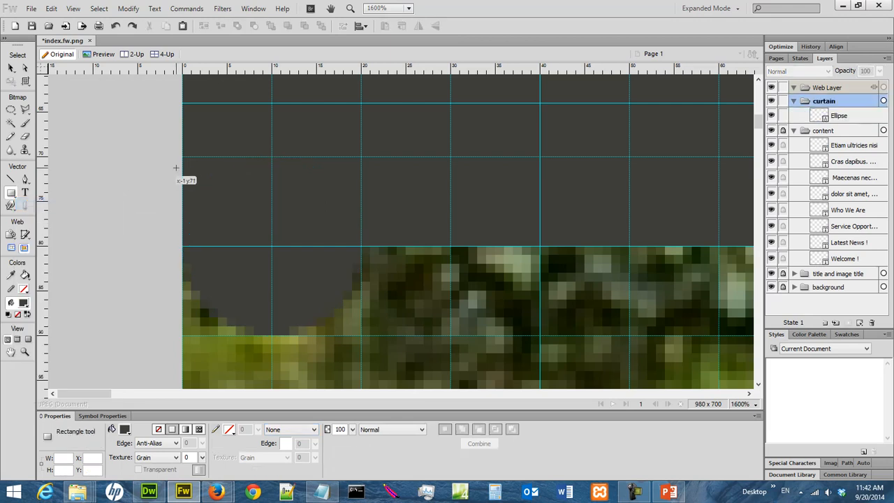
drag(183, 157, 362, 245)
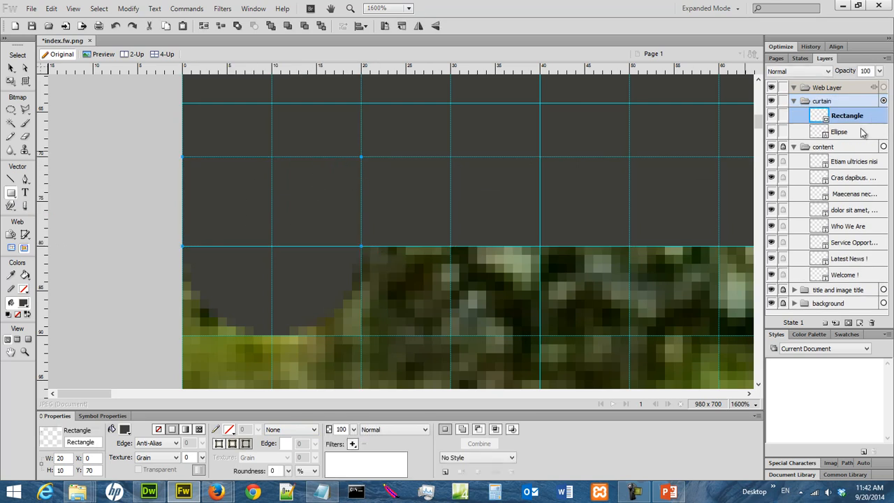
Select the rectangle and the circle together and combine their paths with Punch to cut away the circle's upper half
click(863, 133)
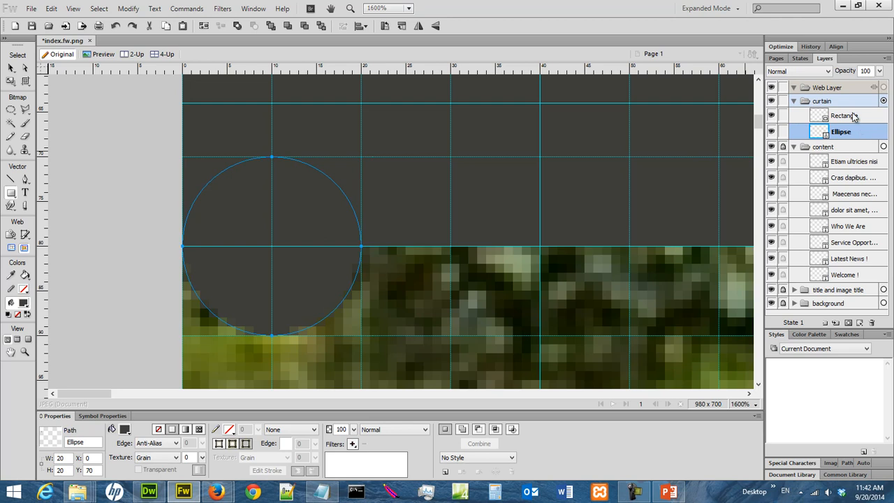
click(852, 116)
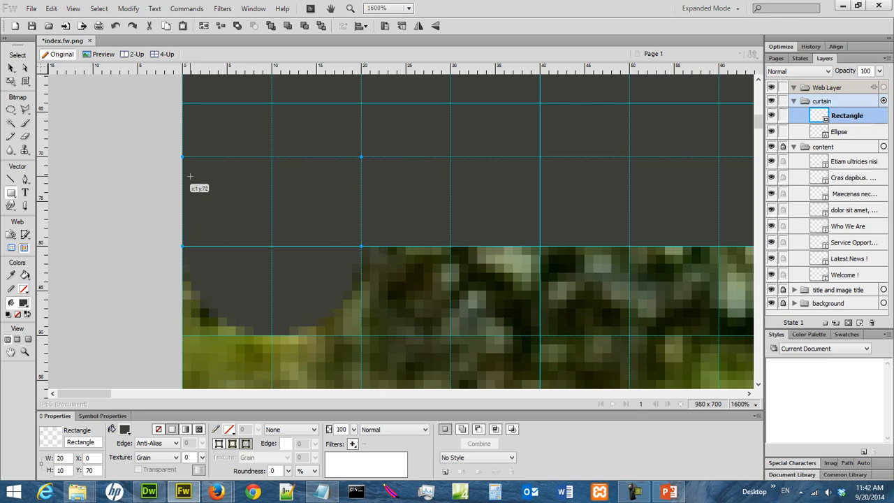
key(v)
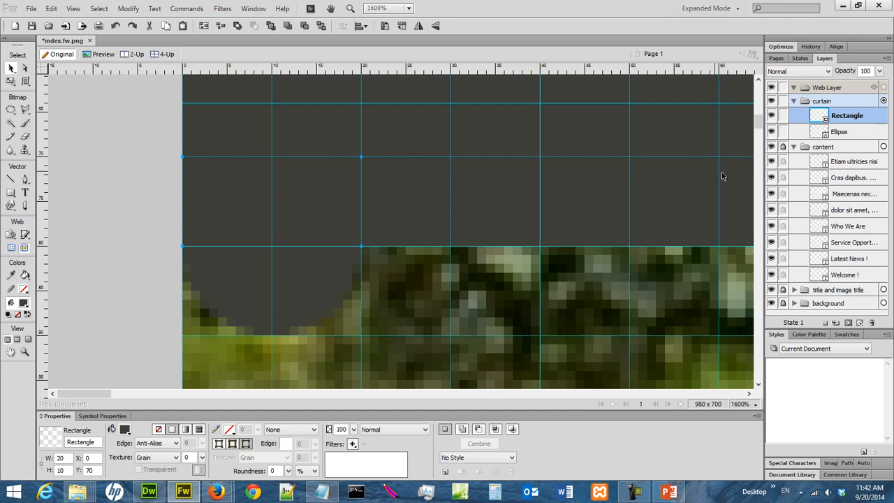
shift+click(853, 132)
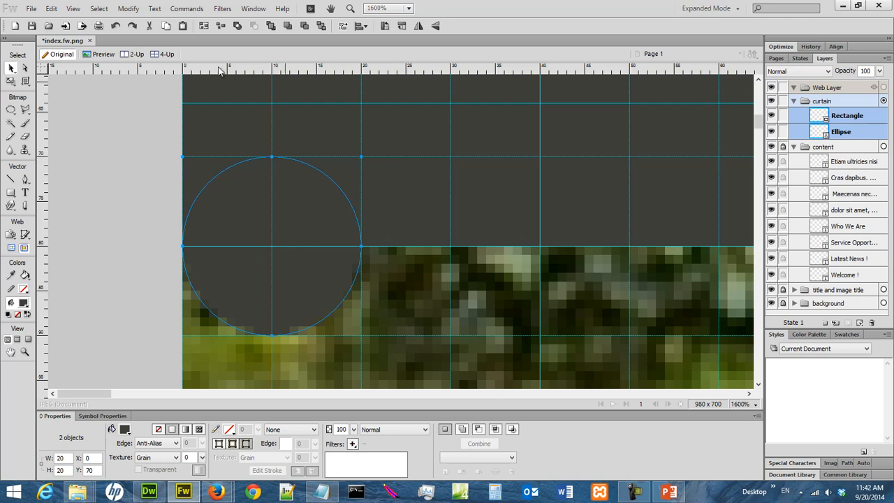
click(119, 9)
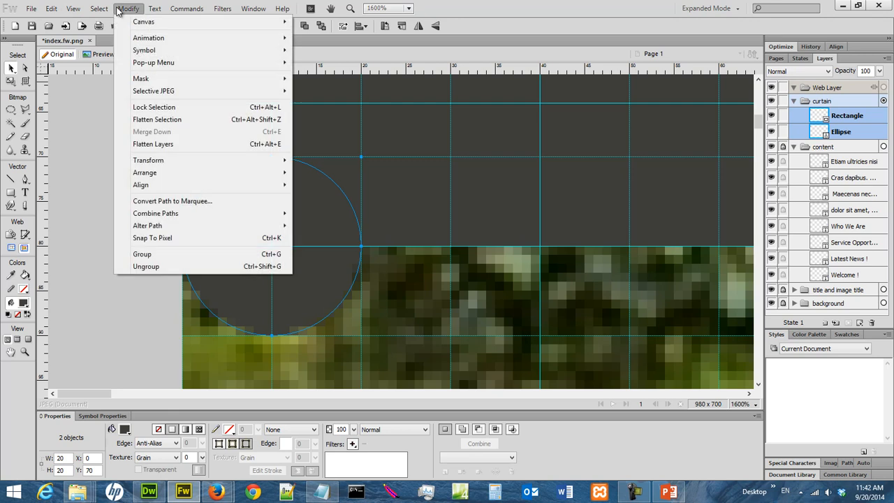
mouse_move(241, 211)
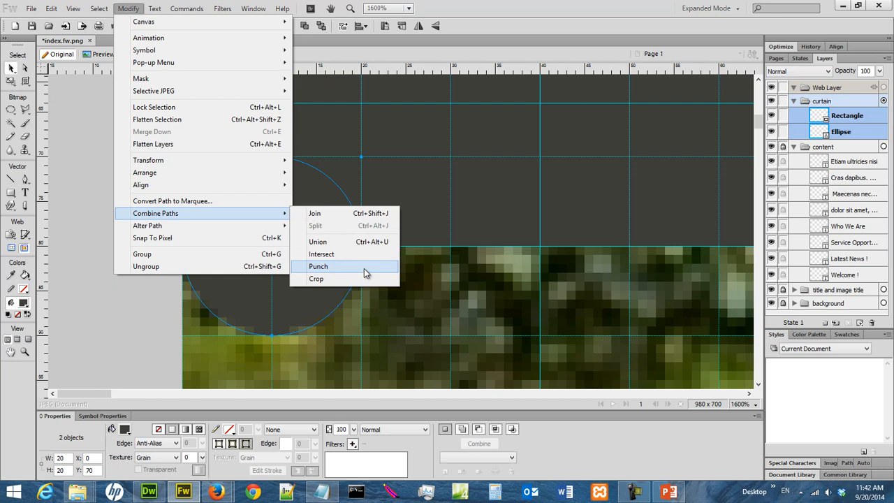
click(364, 268)
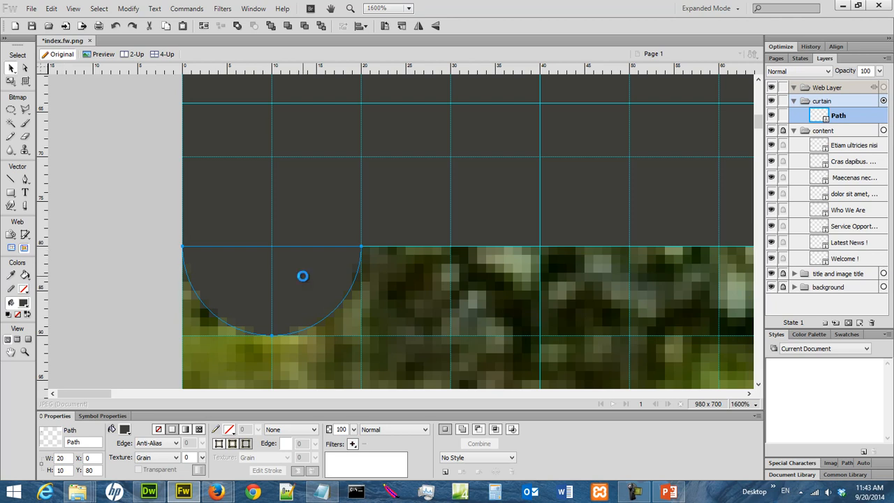
key(Down)
key(Down)
key(Up)
key(Up)
click(127, 9)
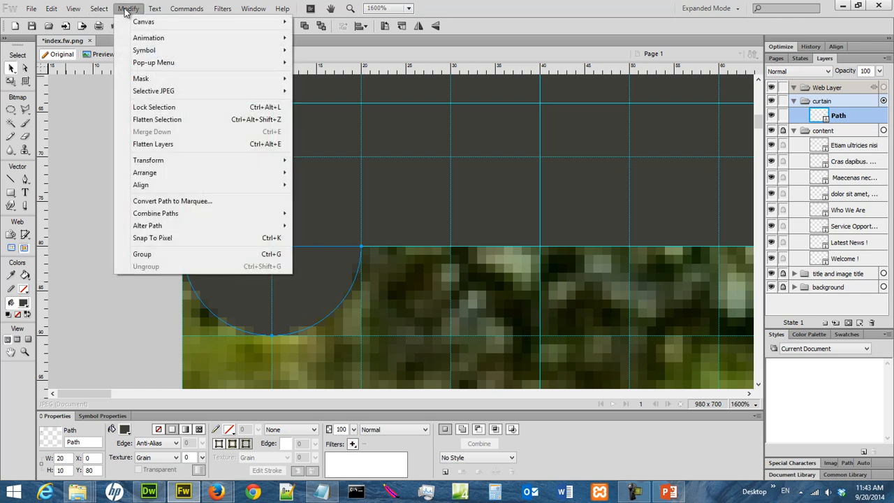
mouse_move(196, 225)
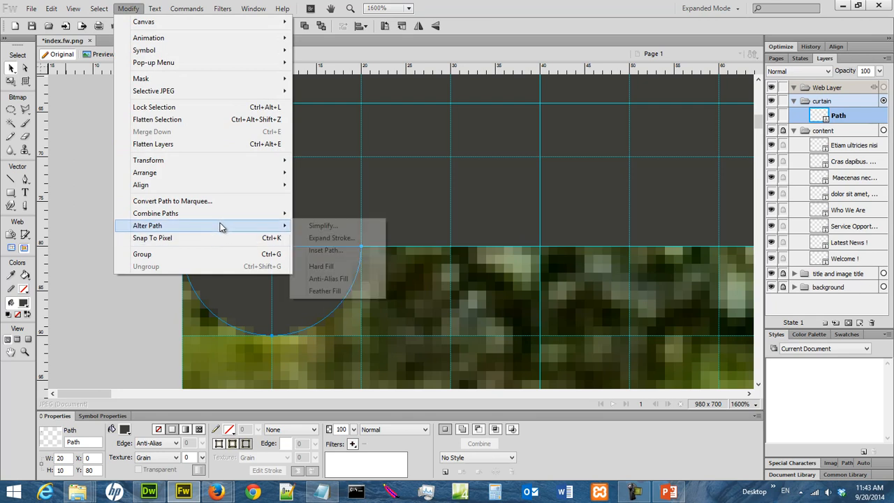
mouse_move(271, 213)
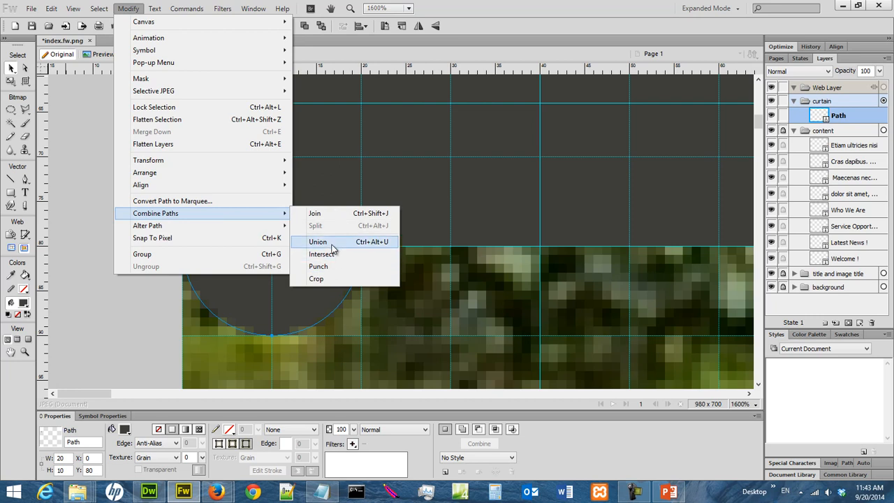
click(320, 298)
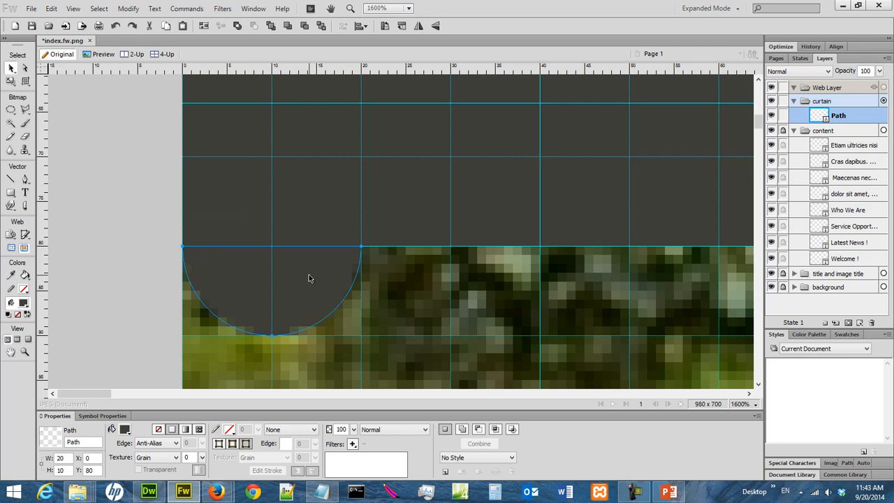
drag(106, 396, 89, 405)
Switch to Notepad and add the note "alt + mouse click => duplicate" below the arrow keys note
click(328, 493)
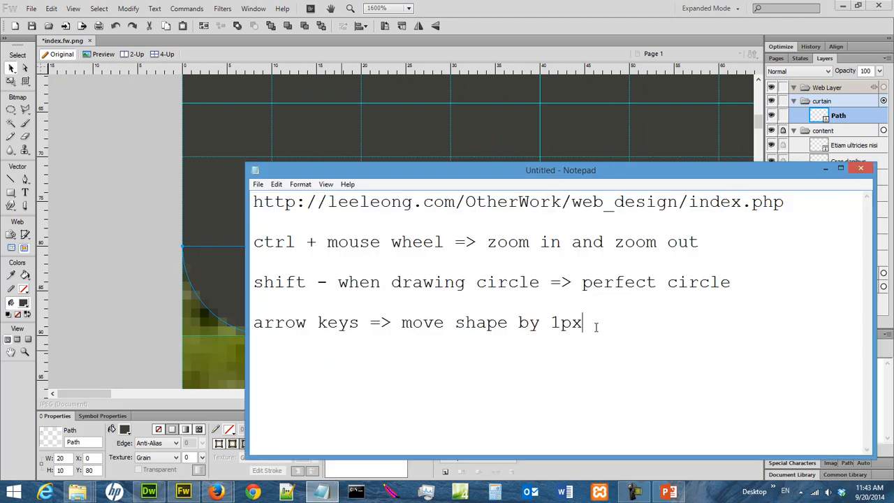
text(alt + mouse click =>)
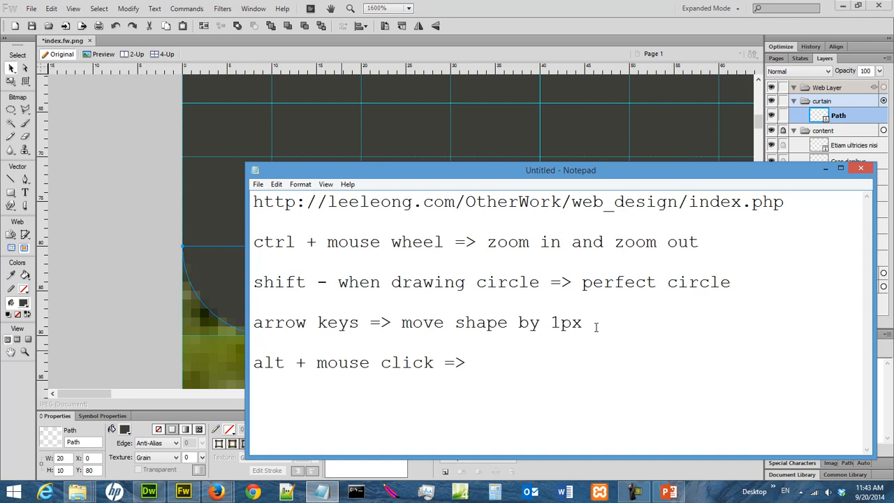
text( duplicate)
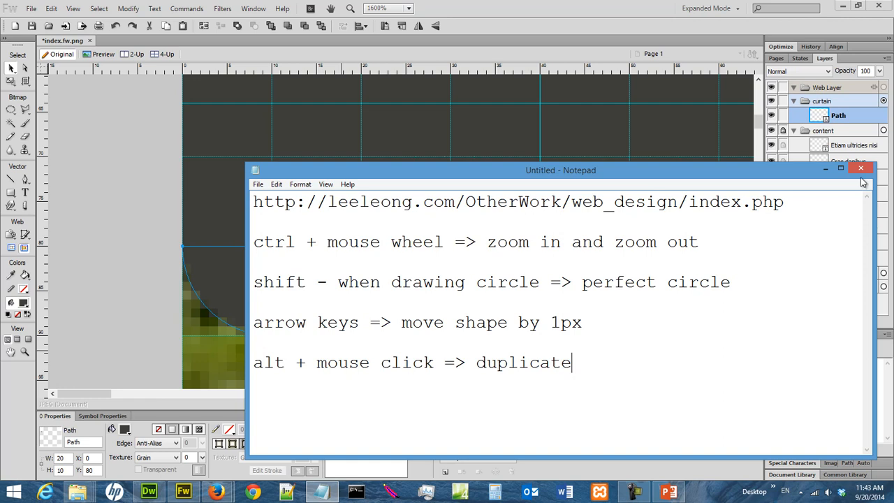
Return to Fireworks and duplicate the half circle with the Pointer tool, placing the copy directly beside it at X 20, Y 80
click(826, 170)
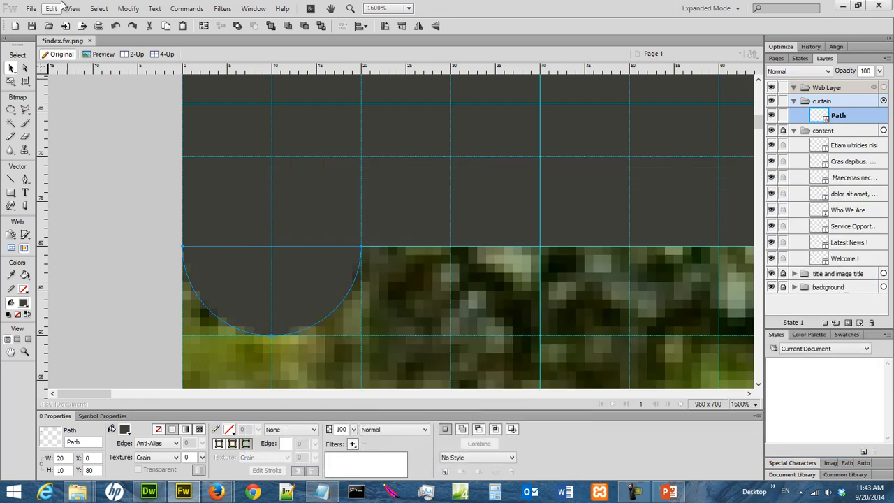
click(11, 68)
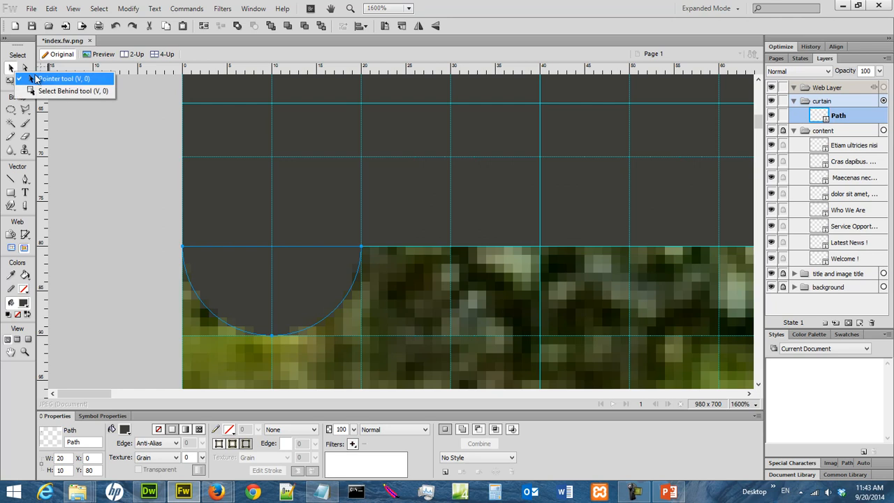
click(38, 78)
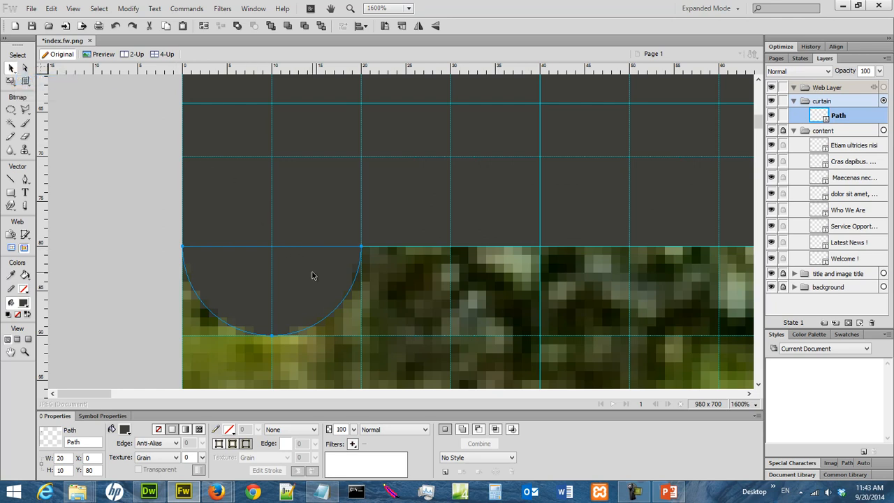
drag(312, 275, 489, 270)
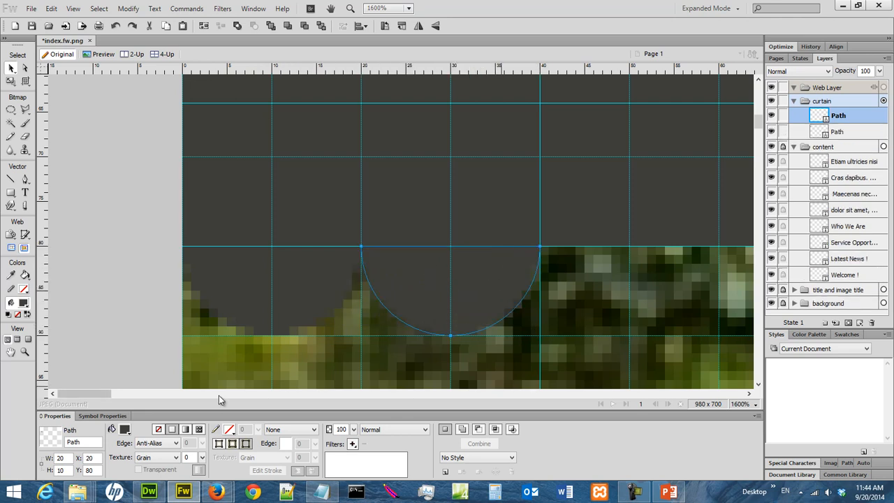
Select both half circles together with the Pointer tool
drag(104, 394, 111, 394)
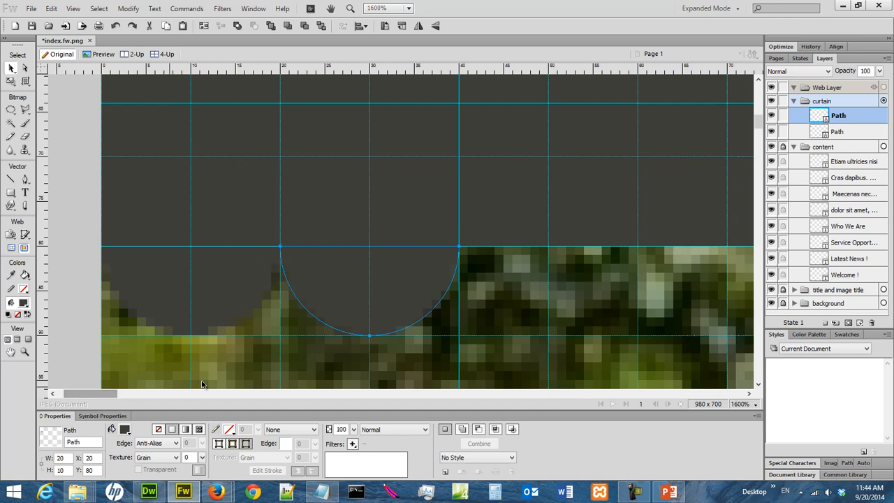
click(176, 287)
shift+click(323, 290)
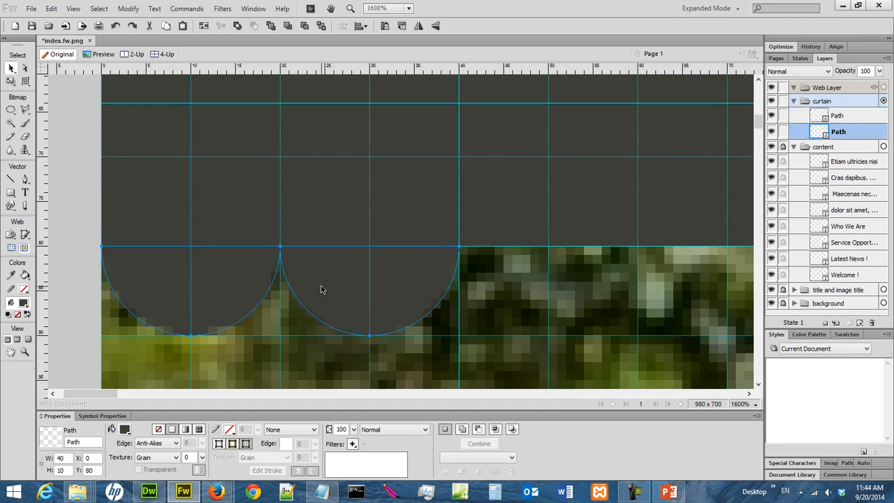
Switch to Notepad, add the note "shift + mouse click => select multiple shapes" below the duplicate note, and return to Fireworks
click(328, 493)
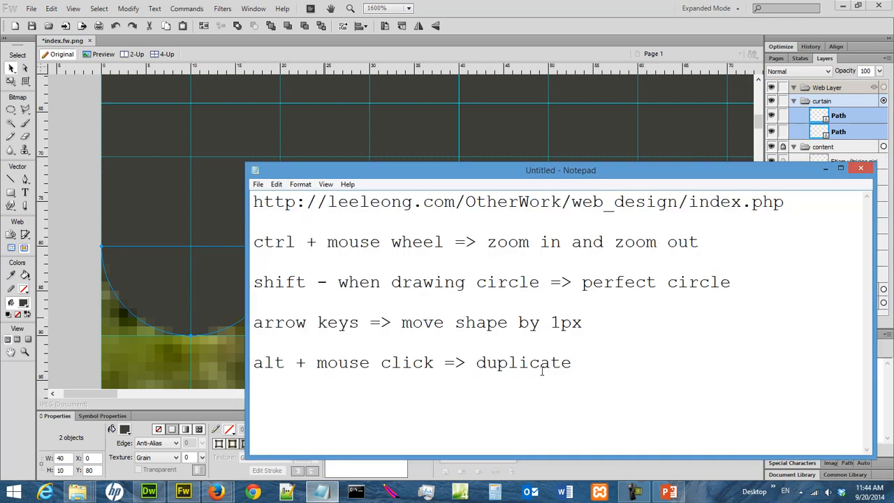
text(shift + mous)
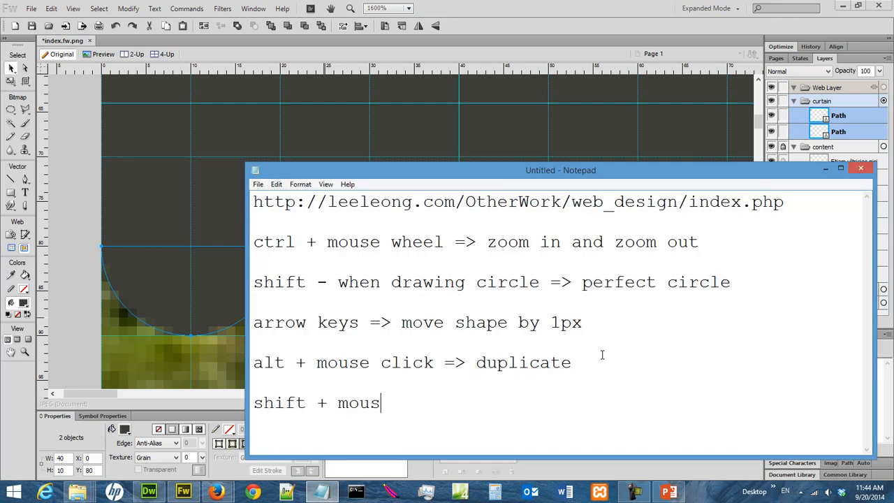
text(e click => select mul)
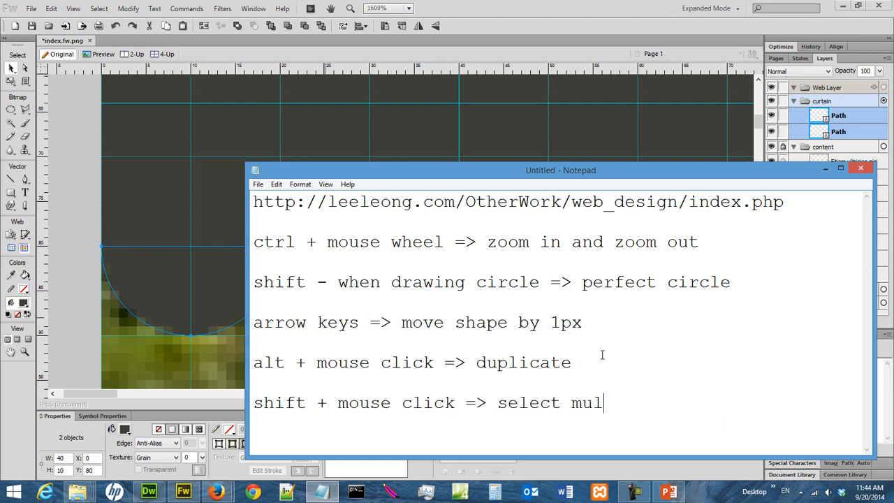
text(tiple shapes)
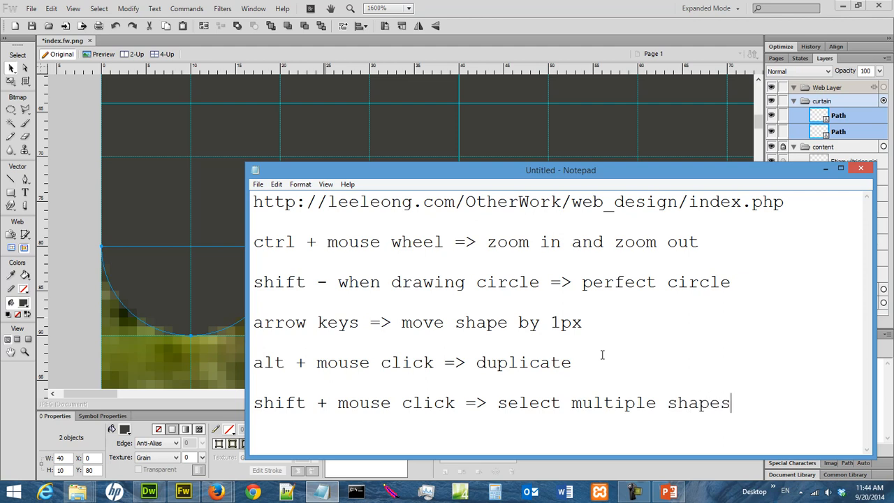
click(825, 170)
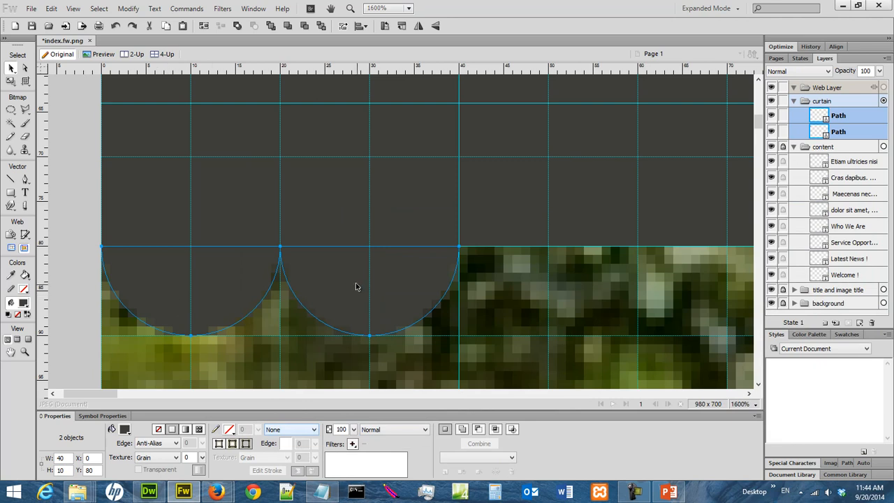
Duplicate the two selected half circles and place the copies directly beside them at X 40, Y 80
drag(364, 286, 711, 289)
drag(712, 290, 713, 290)
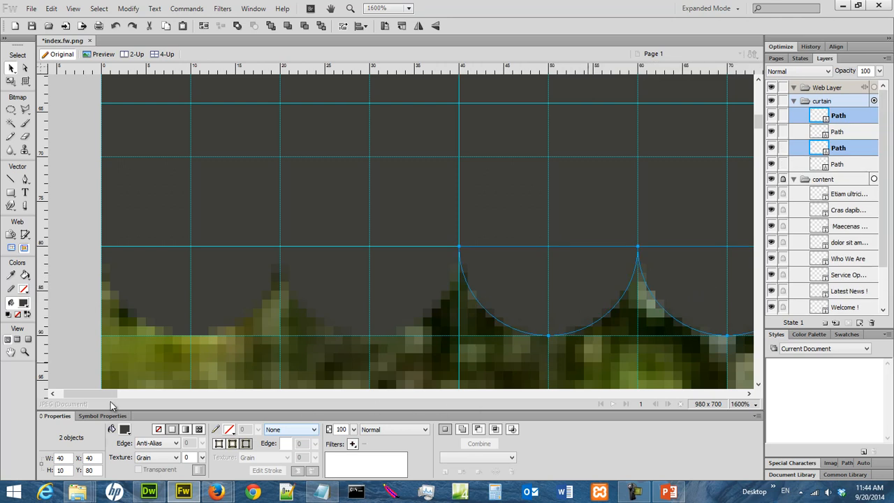
mouse_move(114, 399)
mouse_down()
mouse_move(130, 398)
mouse_move(112, 399)
mouse_up()
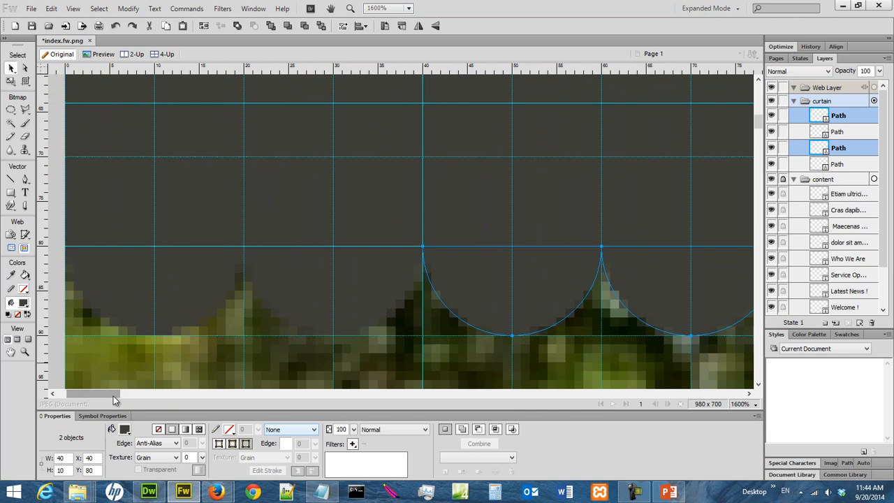
Select all four half circles and duplicate them, continuing the scalloped row at X 80, Y 80
click(756, 404)
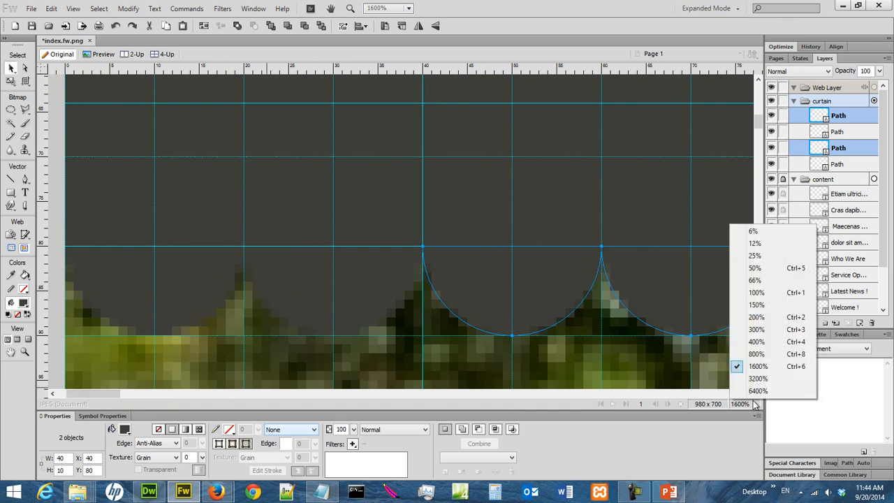
click(788, 354)
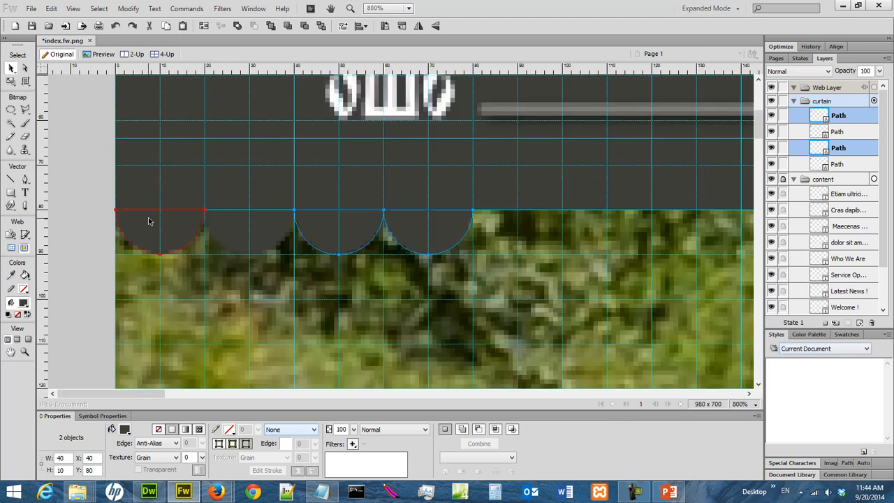
click(148, 222)
drag(148, 222, 235, 227)
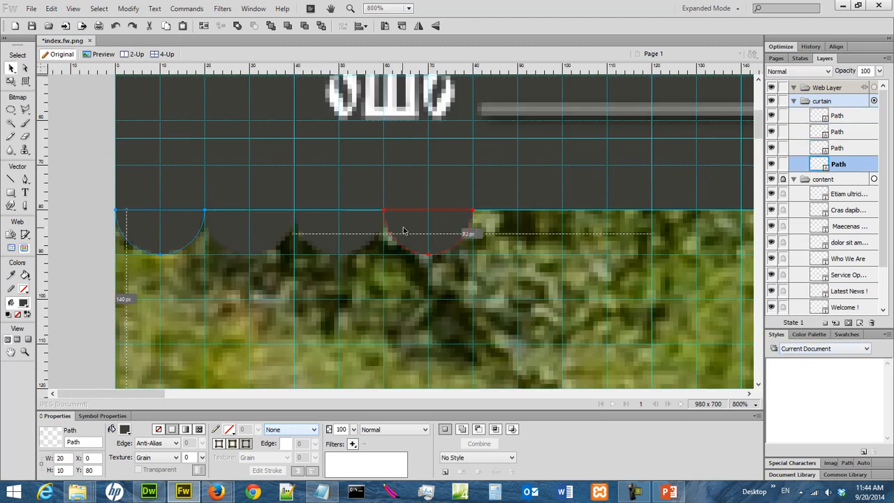
shift+click(283, 228)
drag(282, 228, 461, 227)
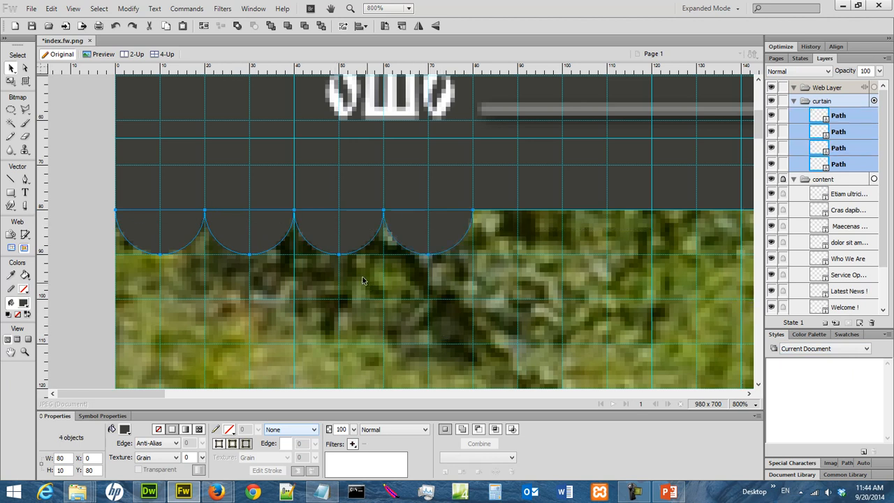
drag(360, 230, 716, 228)
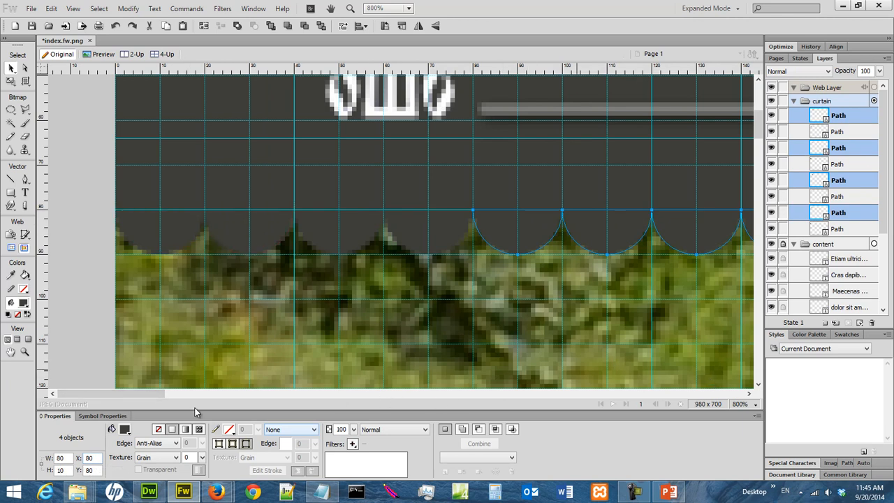
Select all eight half circles and duplicate them, aligning the copies with the end of the row at X 160, Y 80
click(755, 405)
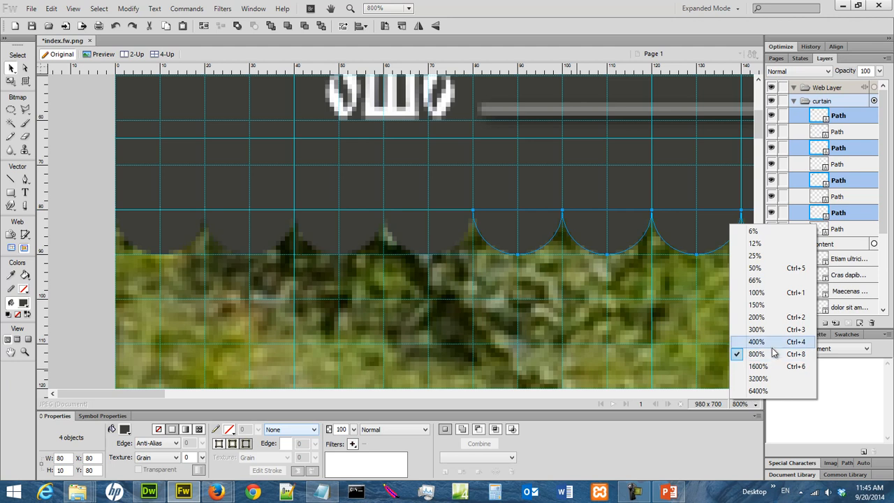
click(755, 342)
click(119, 238)
shift+click(162, 236)
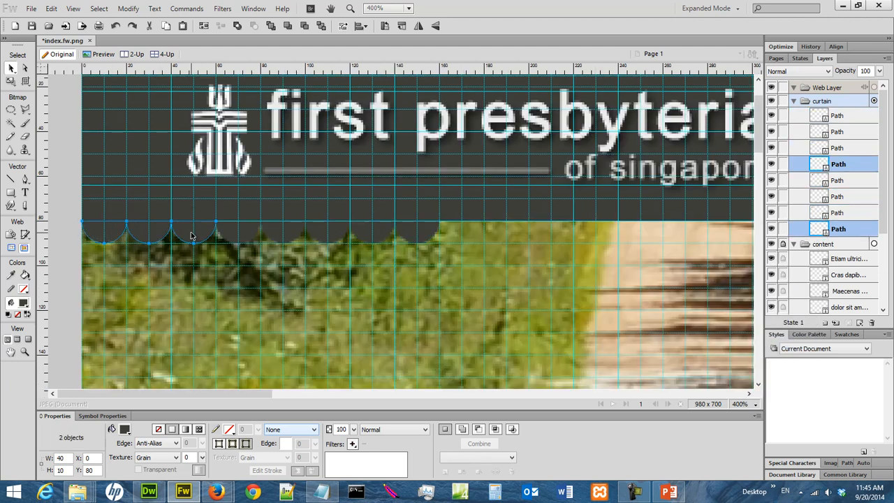
shift+click(193, 237)
shift+click(237, 236)
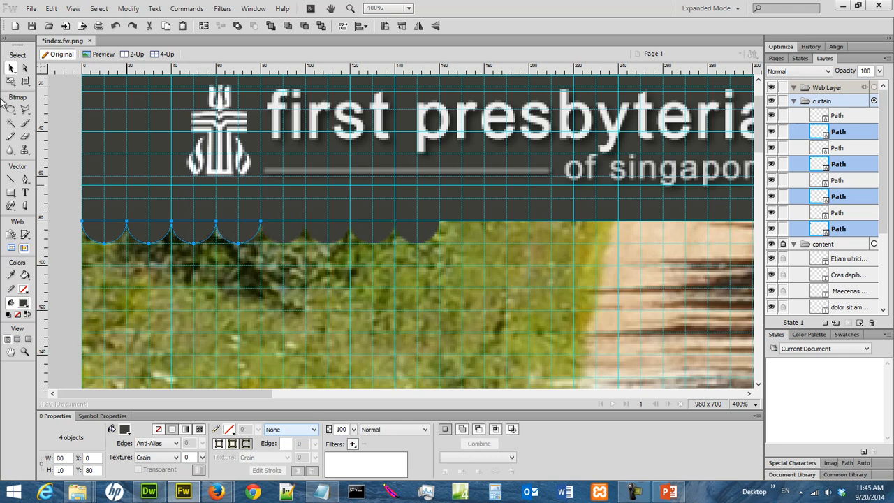
click(12, 70)
drag(70, 208, 454, 256)
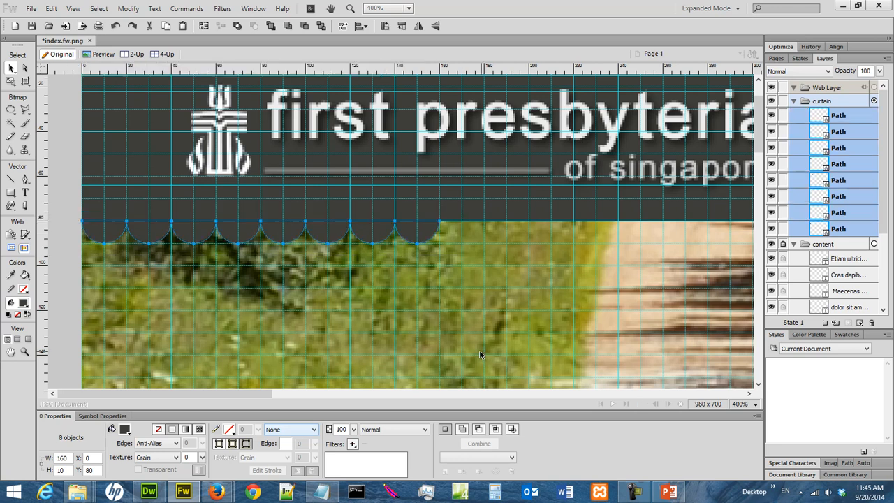
scroll(889, 216, down, 4)
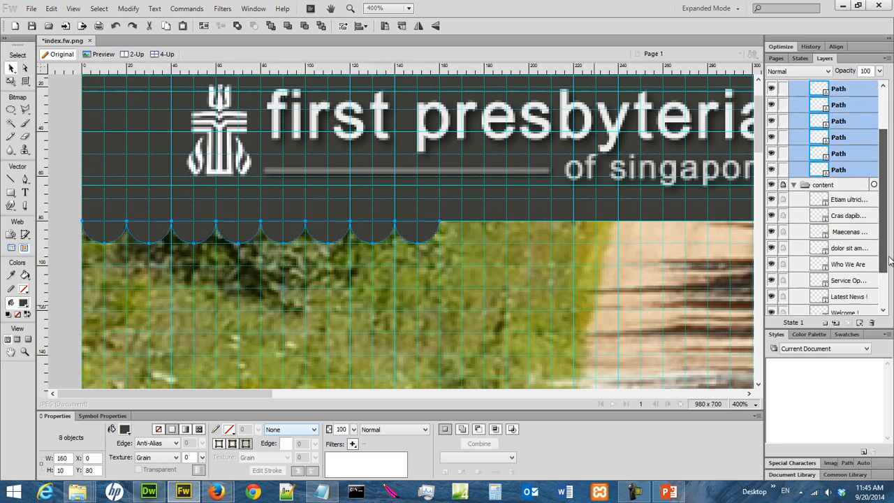
scroll(887, 202, up, 4)
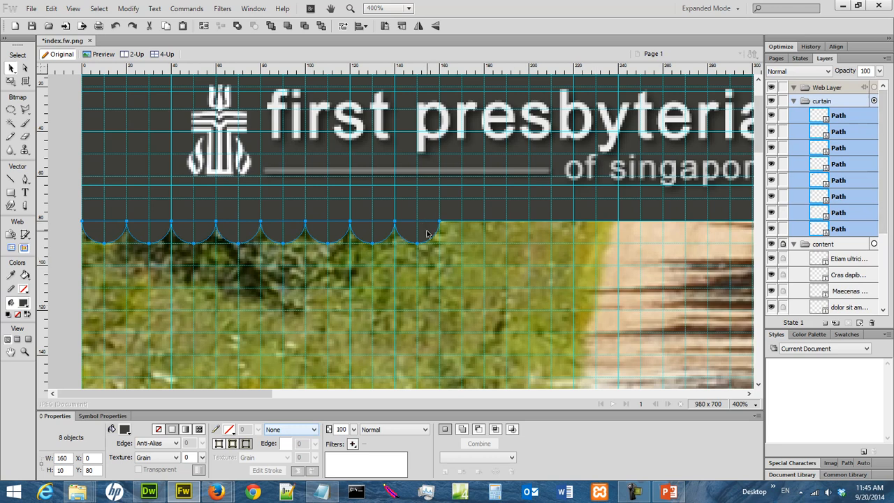
drag(428, 235, 741, 230)
drag(266, 391, 285, 391)
key(Down)
key(Right)
key(Right)
key(Right)
key(Right)
key(Right)
key(Right)
key(Right)
key(Right)
key(Right)
key(Right)
key(Right)
key(Right)
key(Right)
key(Right)
key(Right)
key(Right)
key(Right)
key(Right)
key(Right)
key(Right)
key(Left)
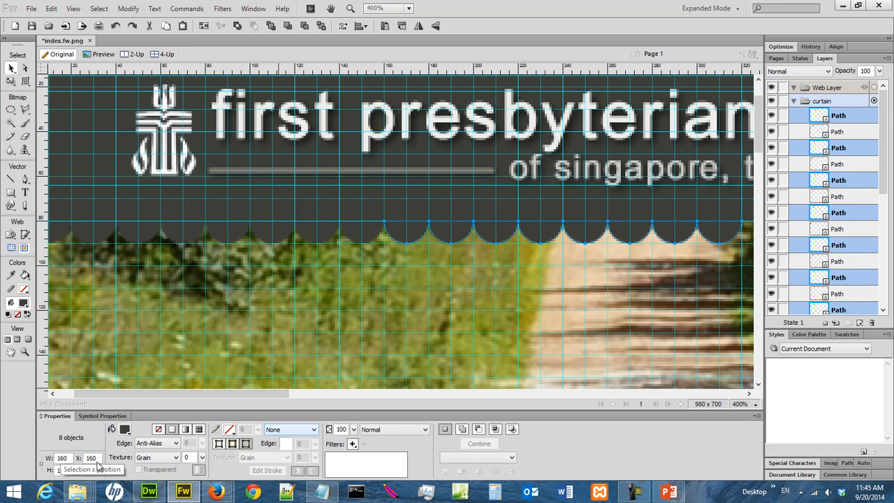
Select all sixteen half circles and duplicate them, nudging the copies into line at X 320, Y 80
drag(235, 393, 214, 426)
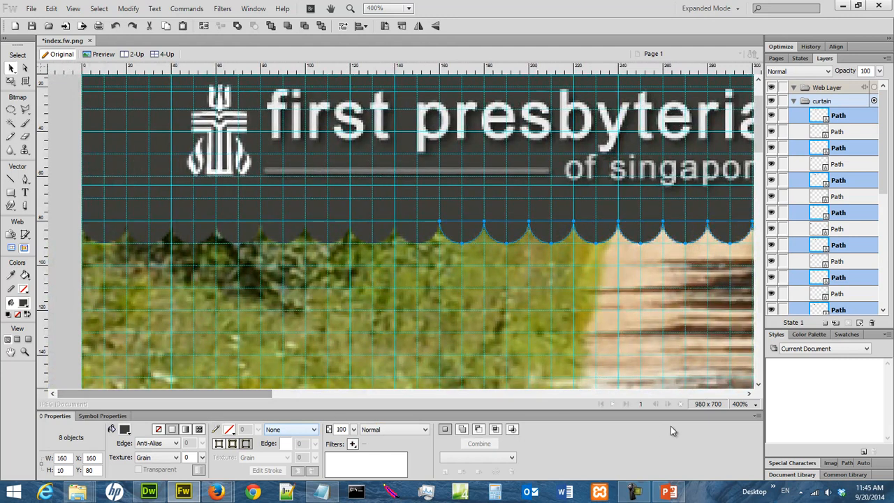
click(742, 403)
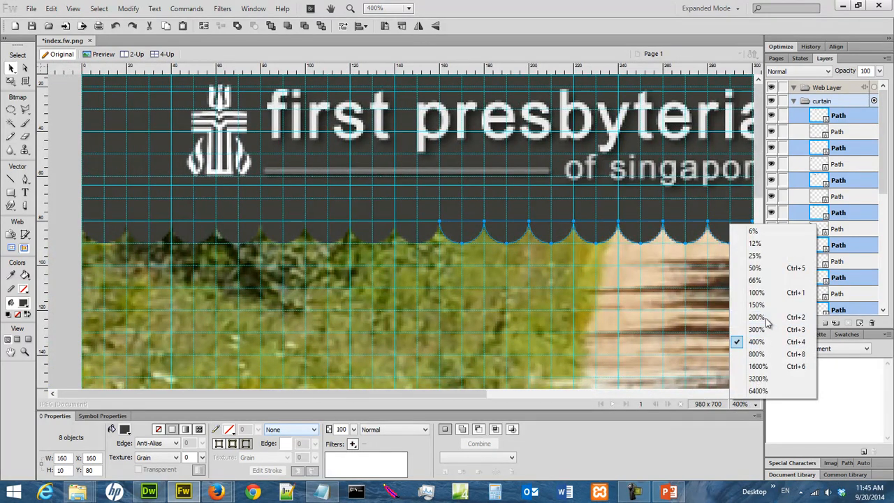
click(757, 318)
click(14, 67)
drag(55, 174, 460, 201)
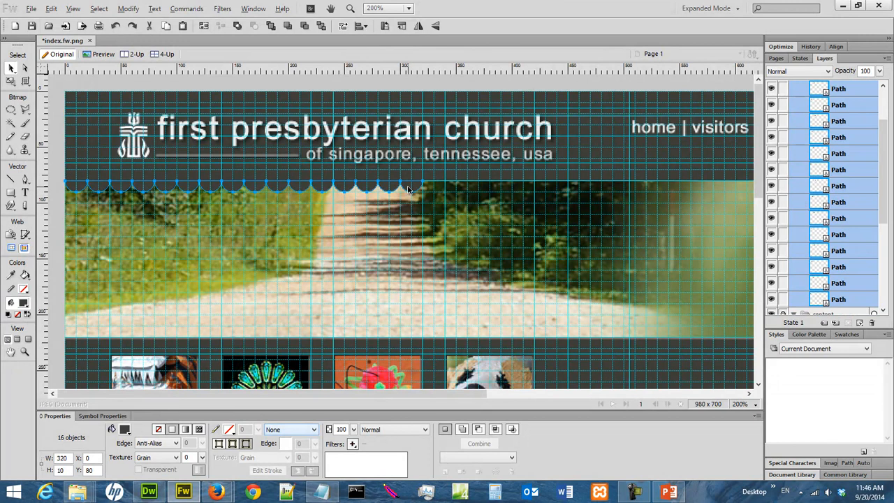
drag(408, 187, 748, 189)
drag(464, 395, 592, 387)
key(Right)
key(Right)
key(Right)
key(Right)
key(Right)
key(Right)
key(Right)
key(Right)
key(Right)
key(Right)
key(Right)
key(Right)
key(Right)
key(Right)
key(Right)
key(Right)
key(Right)
key(Right)
key(Right)
key(Right)
key(Right)
key(Right)
key(Right)
key(Right)
key(Right)
key(Right)
key(Right)
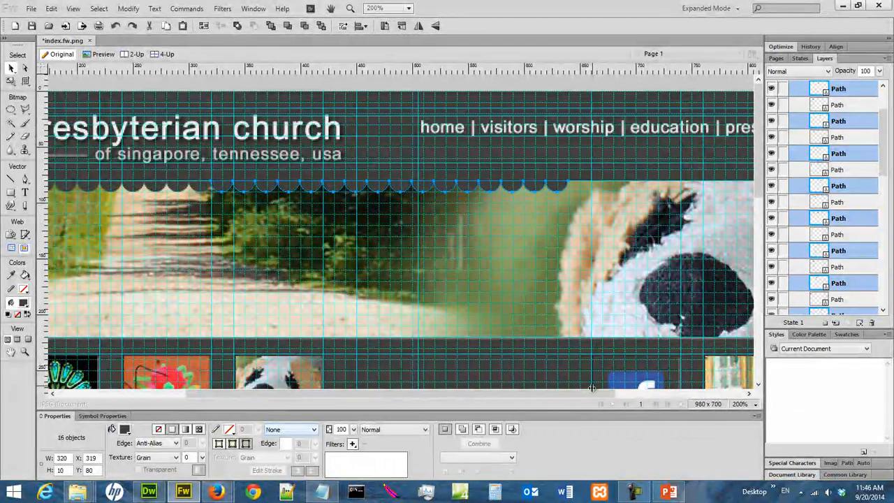
key(Left)
key(Left)
key(Left)
key(Left)
key(Left)
key(Left)
key(Left)
key(Left)
key(Left)
key(Left)
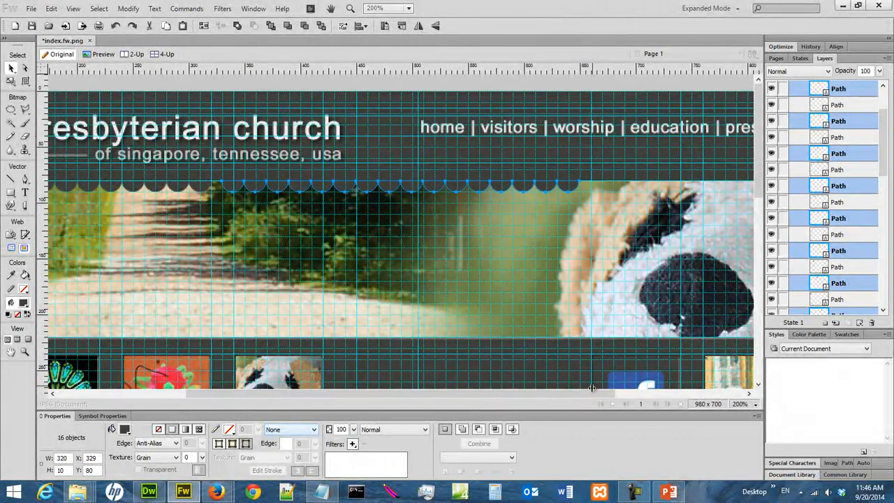
key(Left)
key(Left)
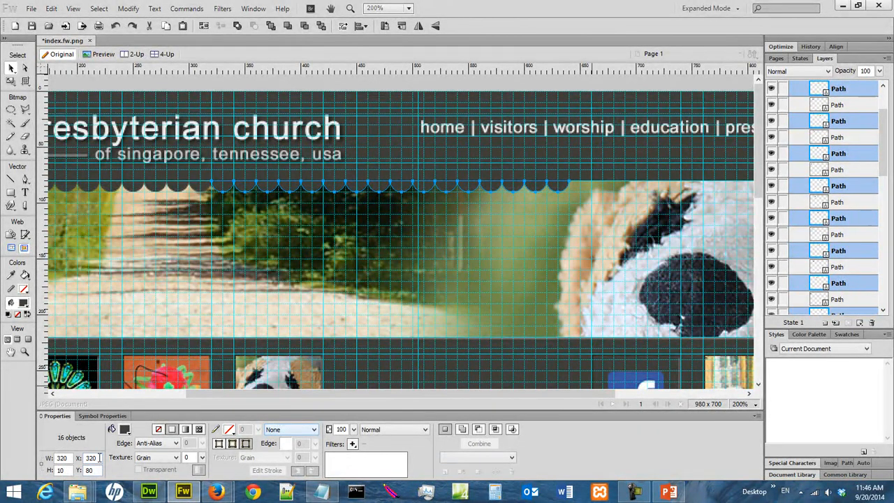
Select only the last eleven half circles of the row and duplicate them, aligning the copies at X 640, Y 80
drag(248, 399, 454, 393)
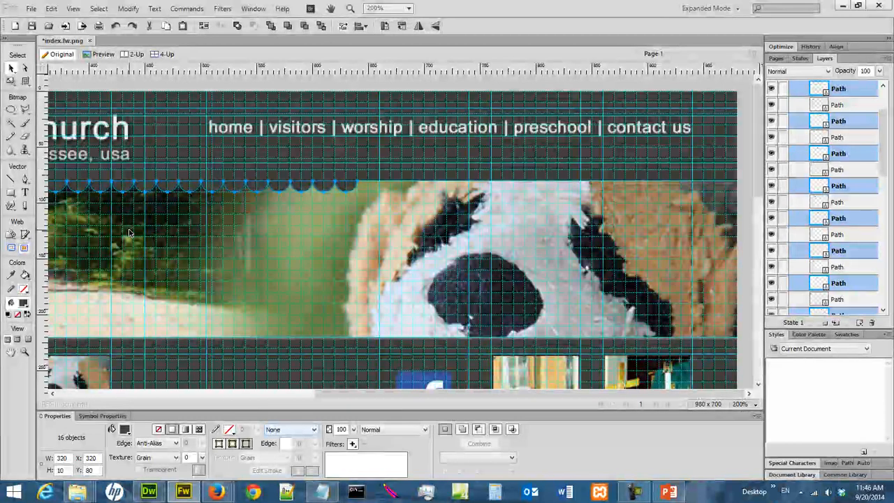
click(171, 162)
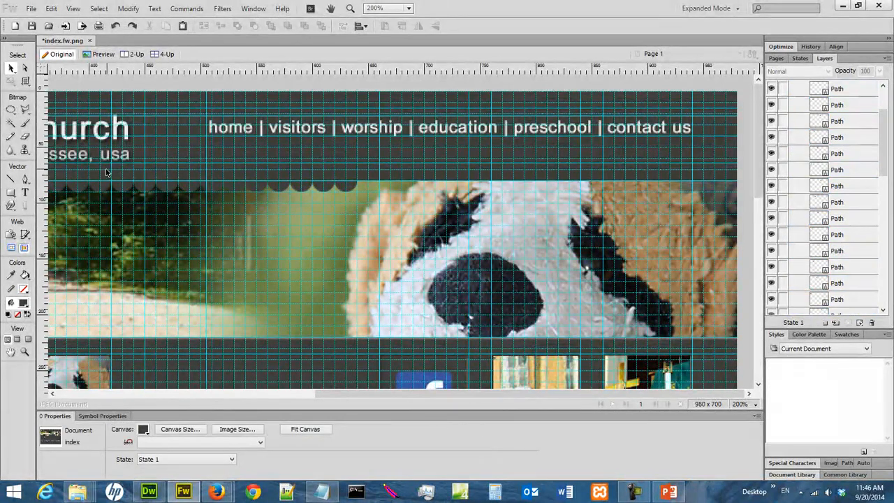
drag(116, 176, 410, 211)
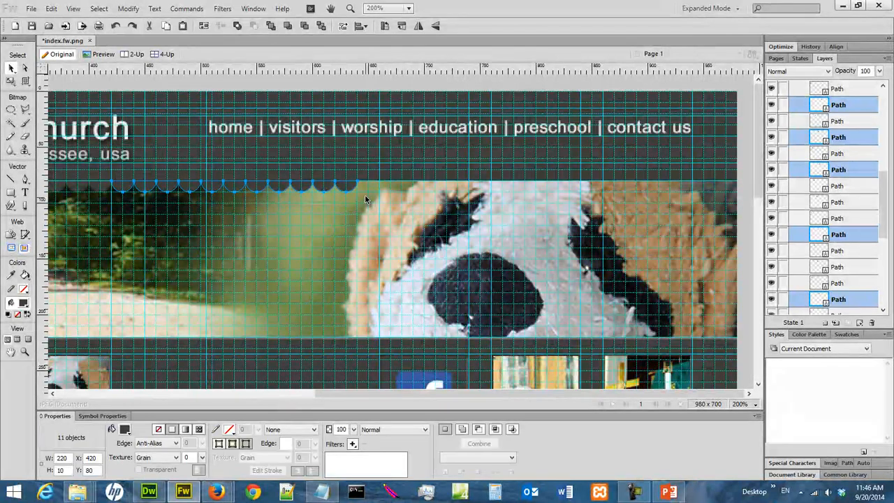
drag(350, 187, 594, 190)
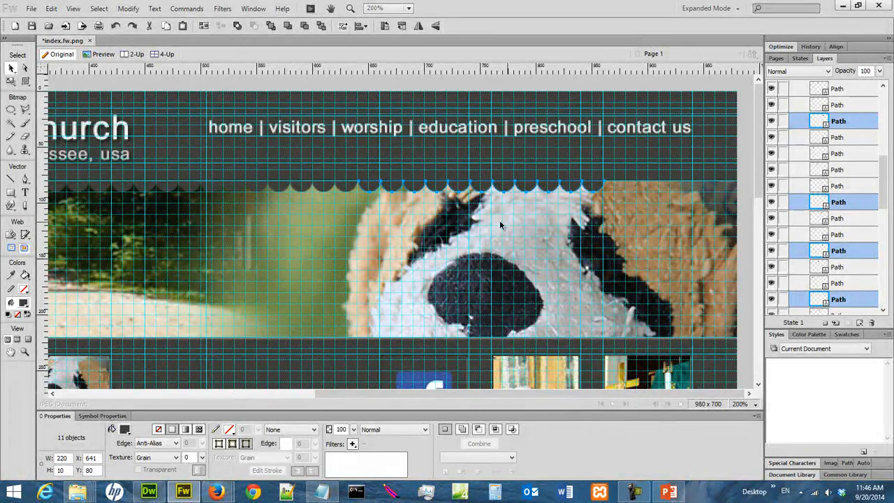
click(741, 405)
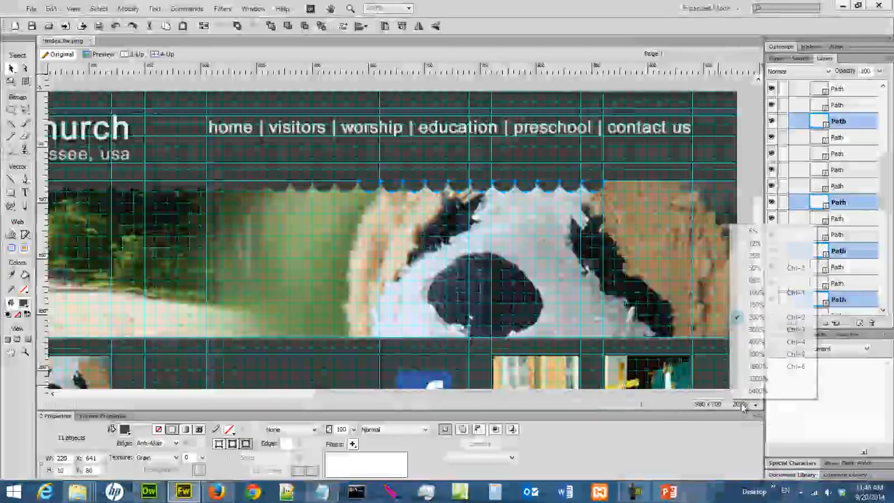
click(758, 342)
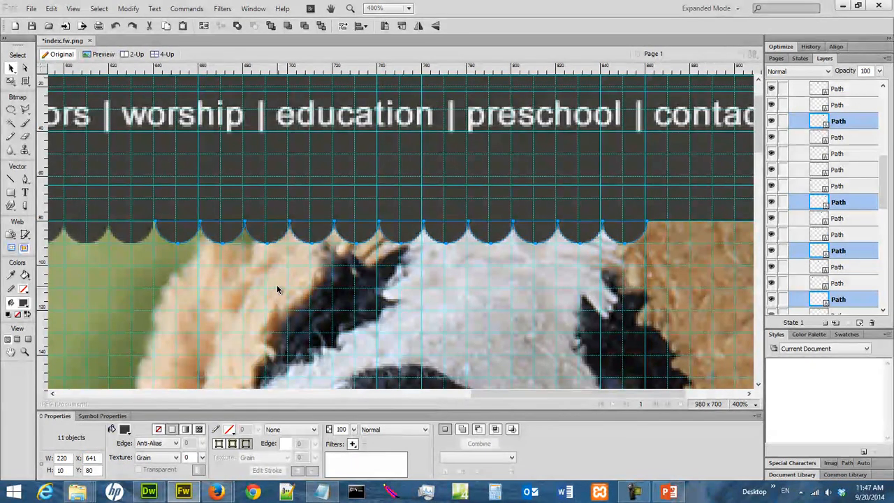
key(Left)
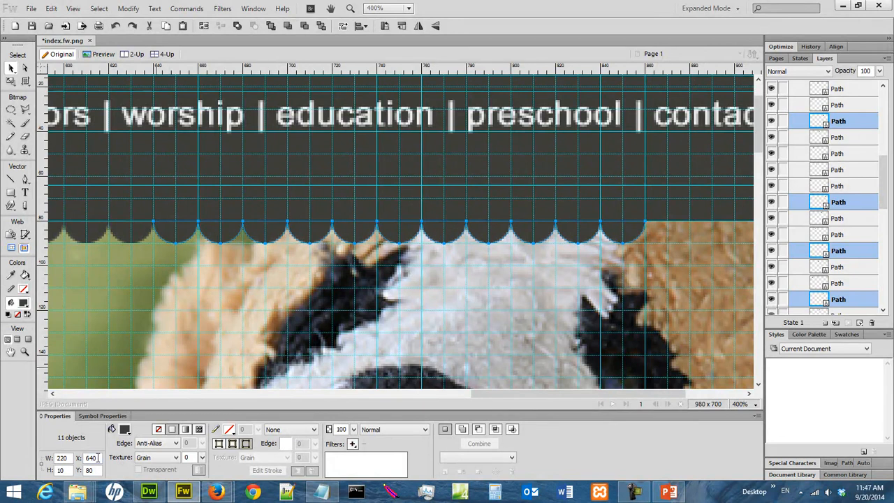
drag(505, 393, 609, 402)
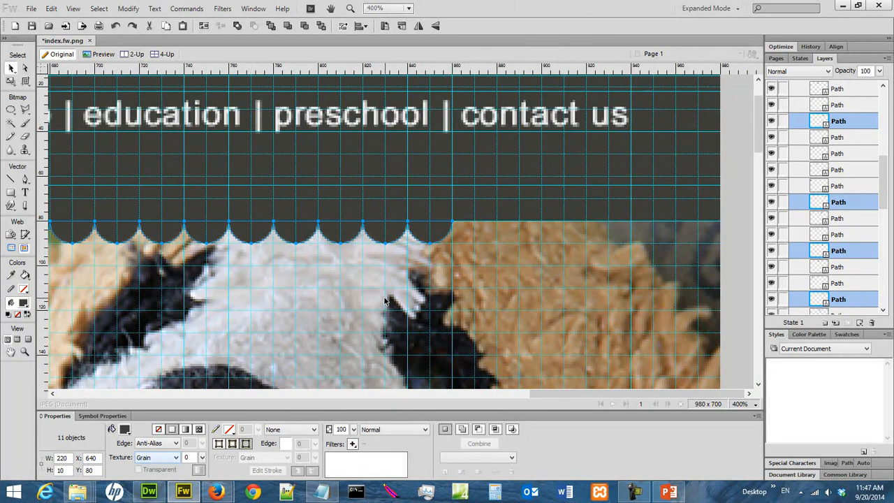
Duplicate the last six half circles, align the copies with the banner's far end at X 860, Y 80, and save the document
key(ctrl+d)
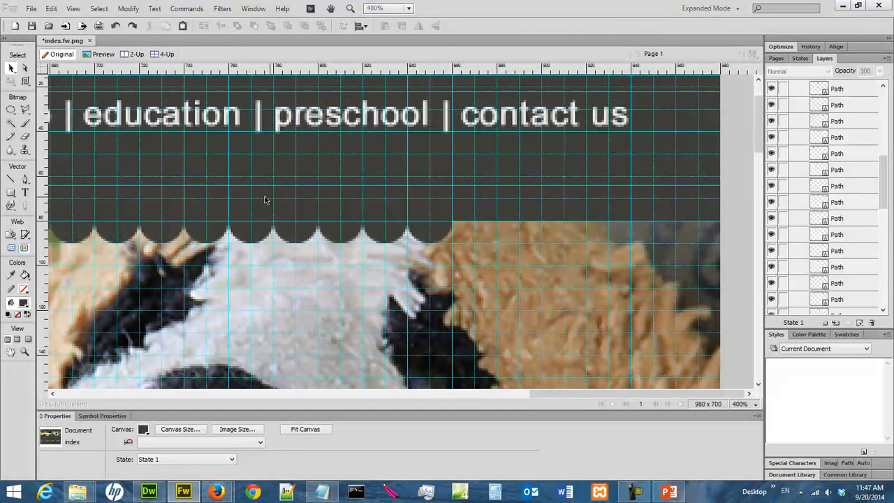
drag(189, 194, 483, 286)
drag(439, 232, 710, 235)
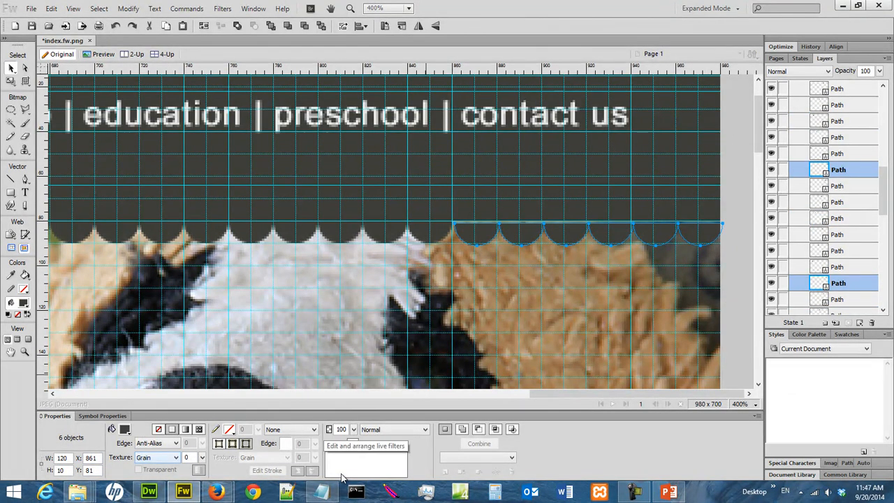
click(746, 404)
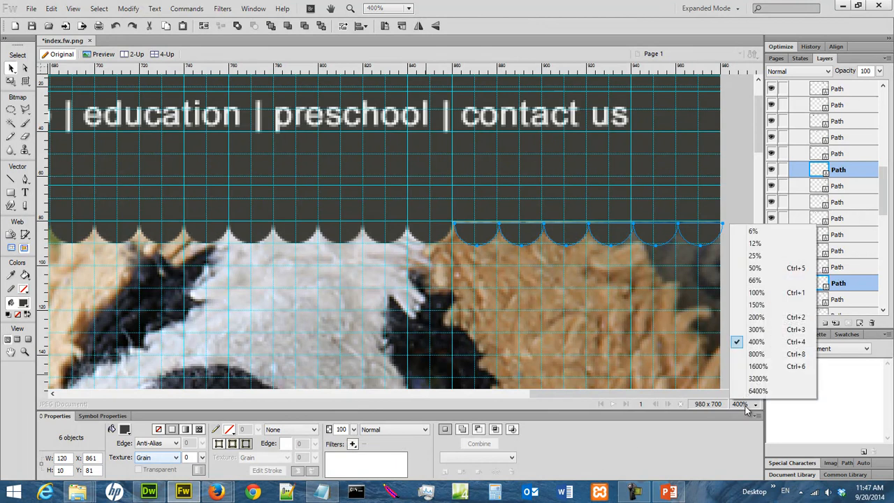
click(762, 355)
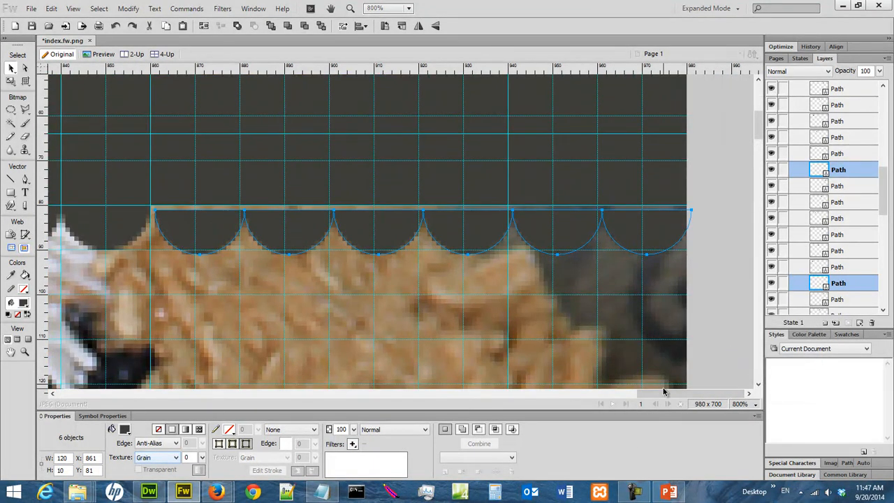
key(Left)
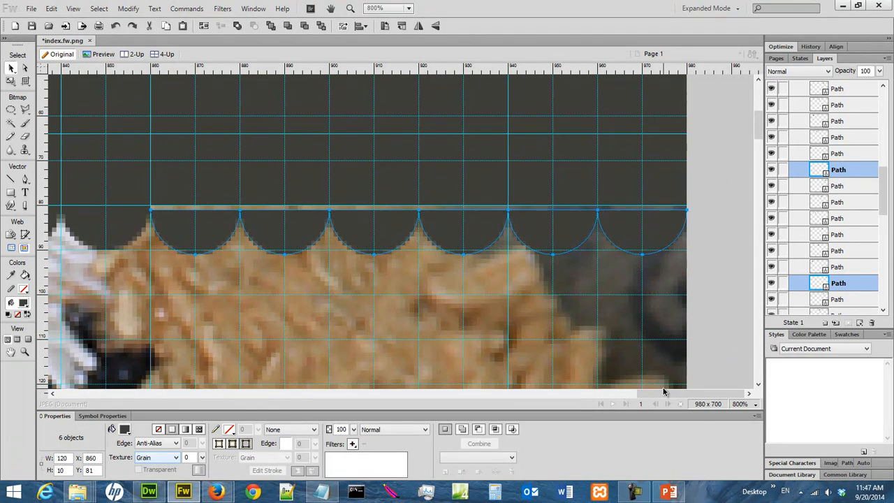
key(Up)
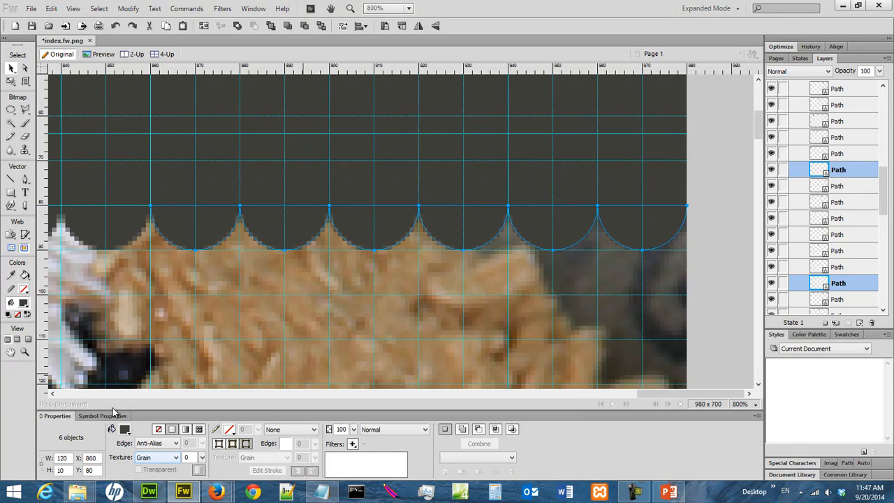
click(31, 26)
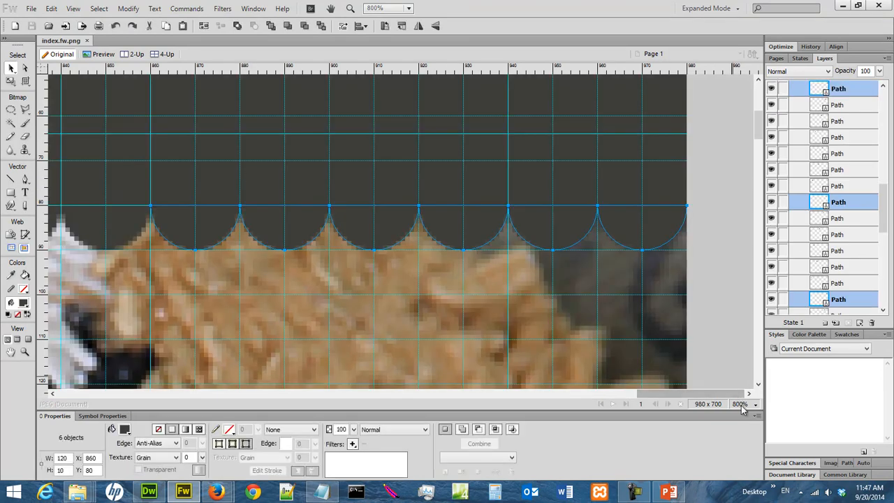
Select every half circle path in the curtain layer, from the first path to the last
click(743, 408)
click(762, 293)
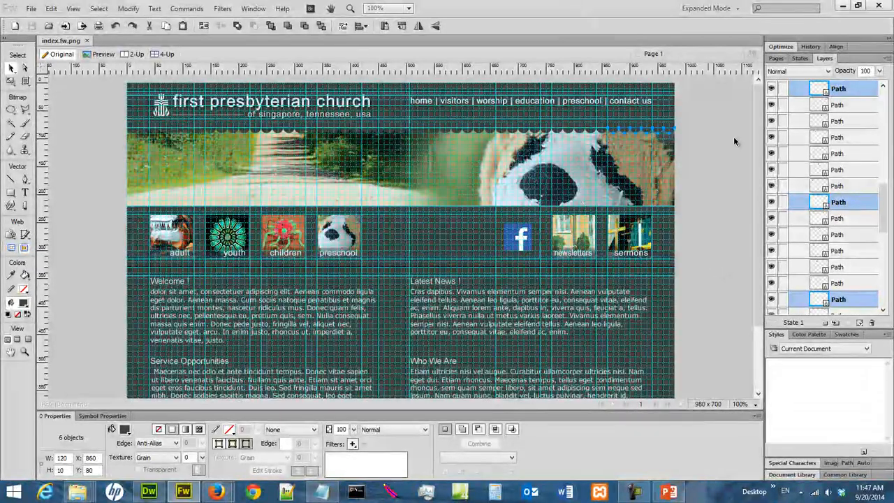
click(715, 146)
drag(886, 203, 885, 105)
click(862, 117)
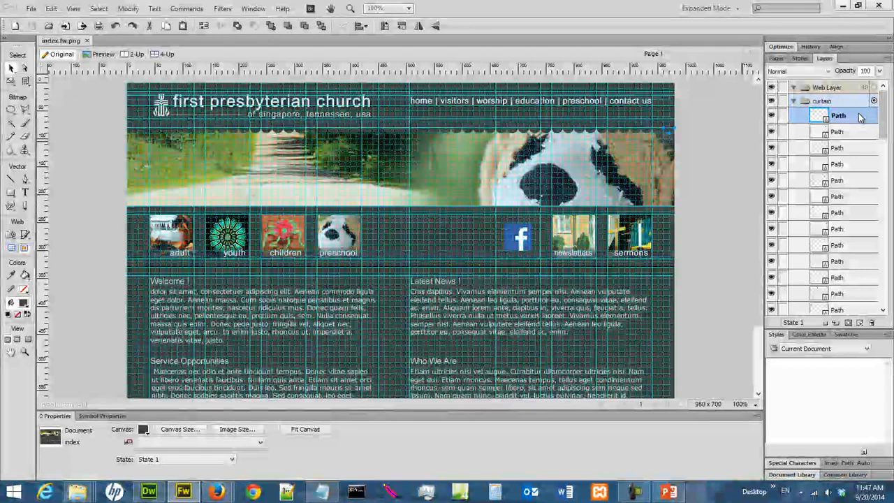
scroll(882, 211, down, 3)
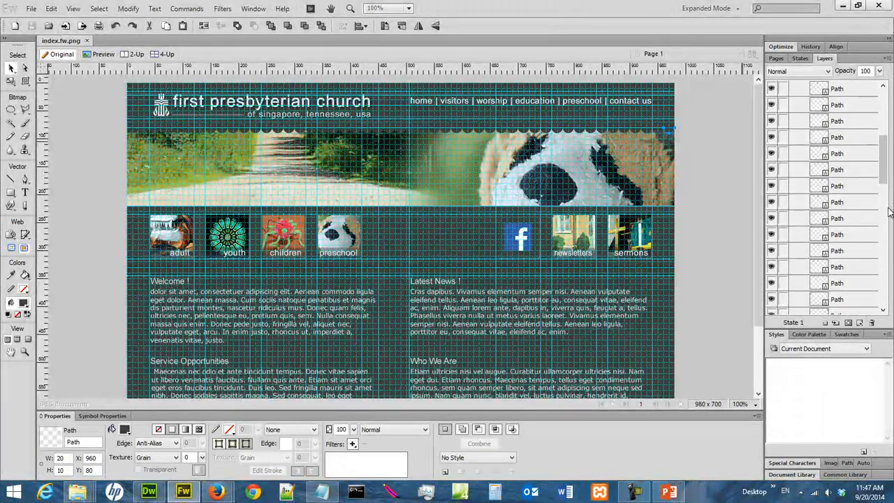
drag(885, 175, 884, 285)
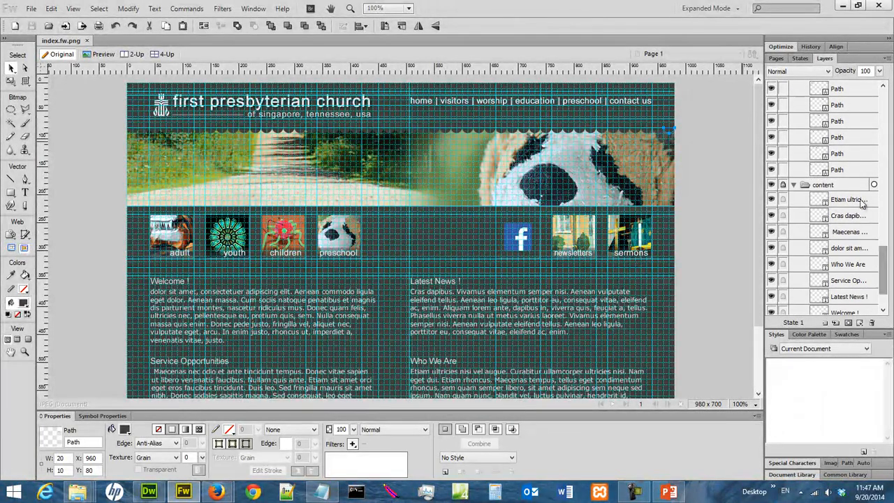
shift+click(854, 172)
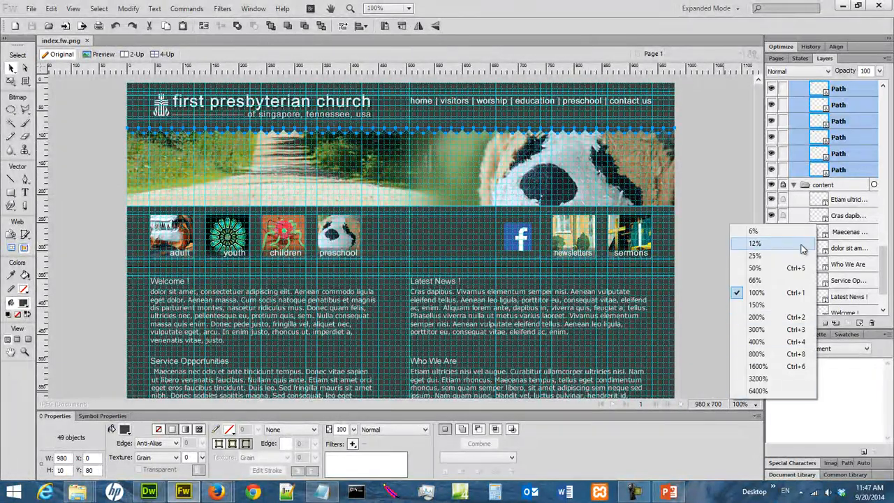
Apply a Drop Shadow filter to the selected half circles with a distance of 2 and a softness of 2
click(771, 354)
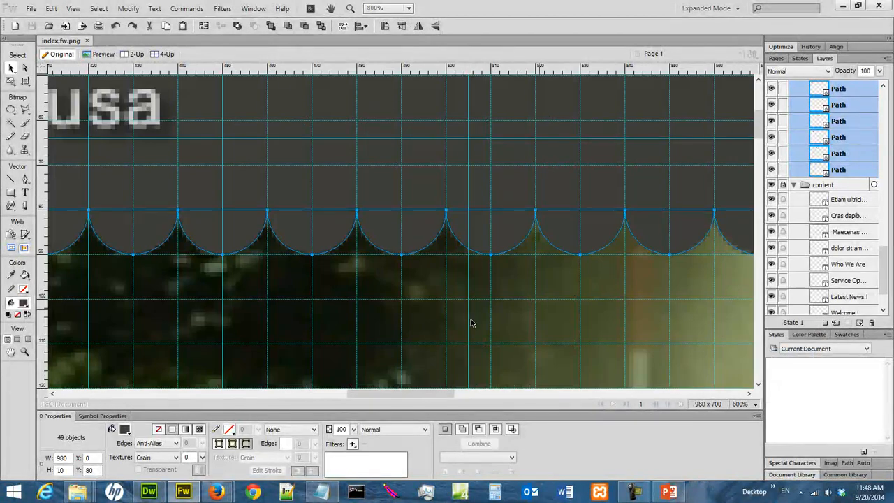
click(354, 445)
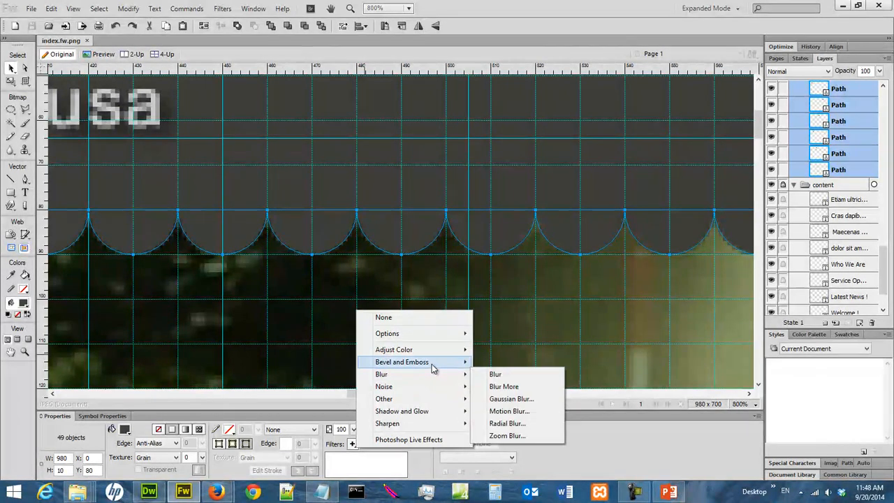
mouse_move(434, 352)
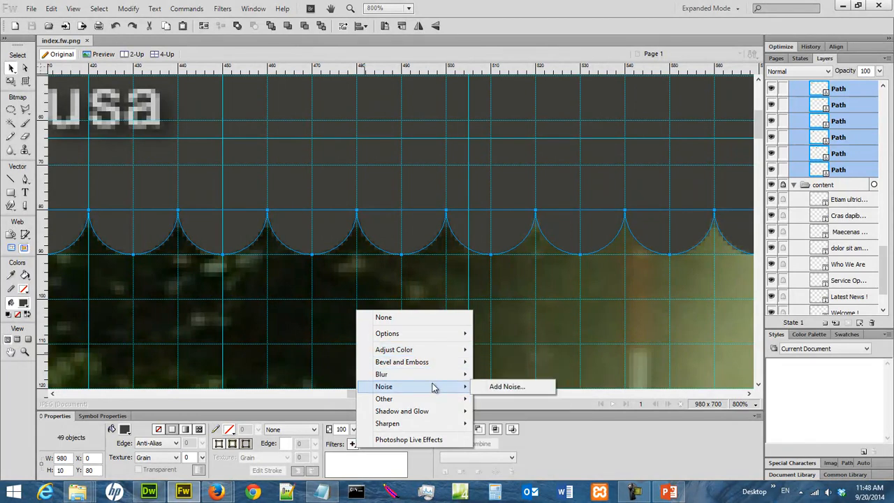
mouse_move(433, 412)
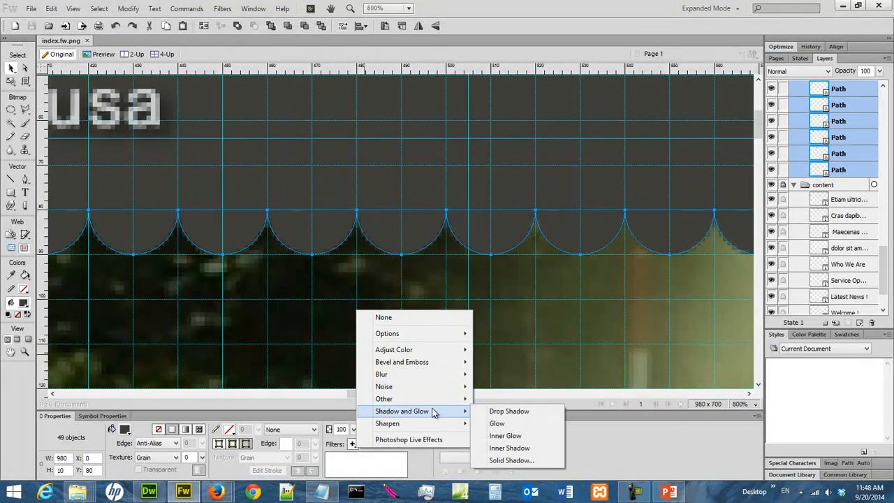
click(509, 410)
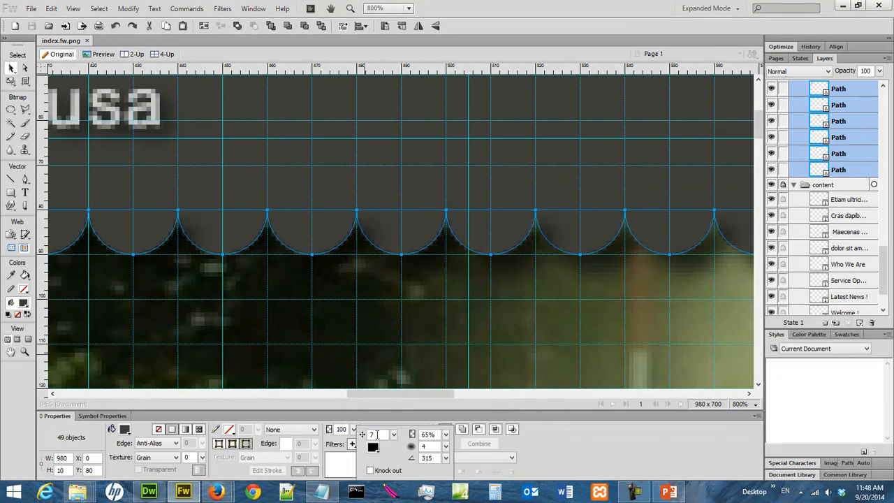
text(2)
key(Tab)
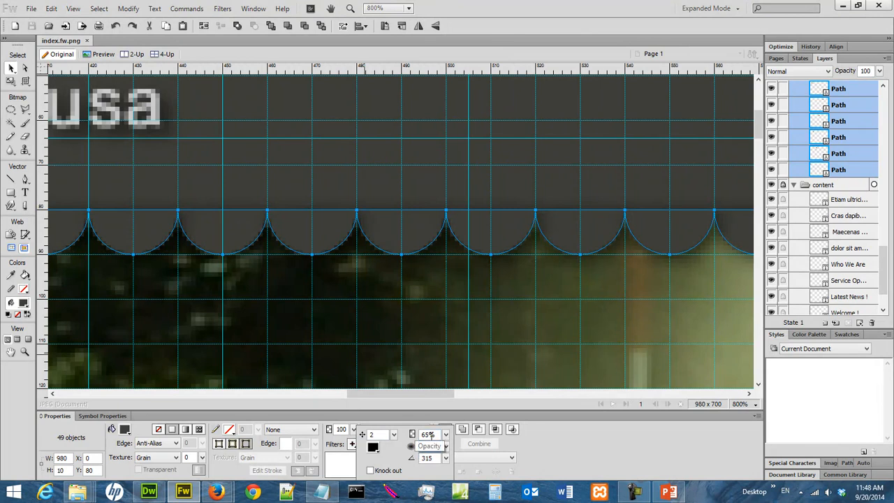
text(2)
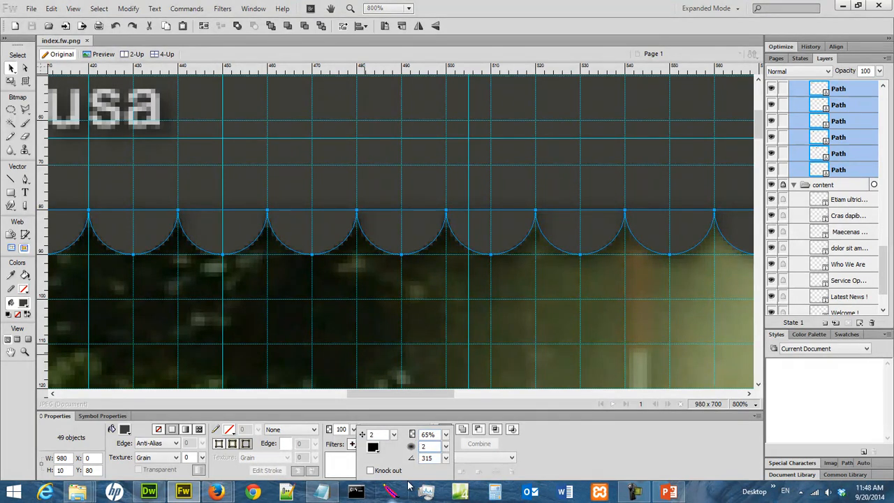
key(Return)
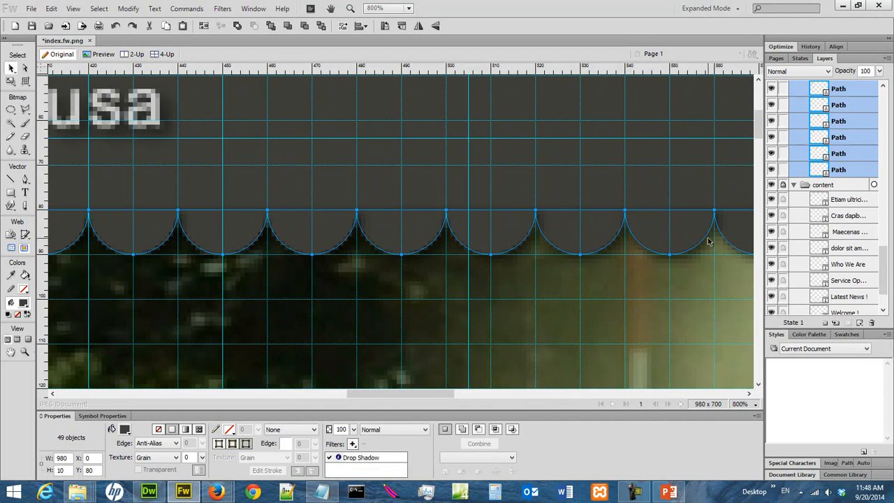
Collapse the curtain layer and lock it
drag(428, 393, 123, 395)
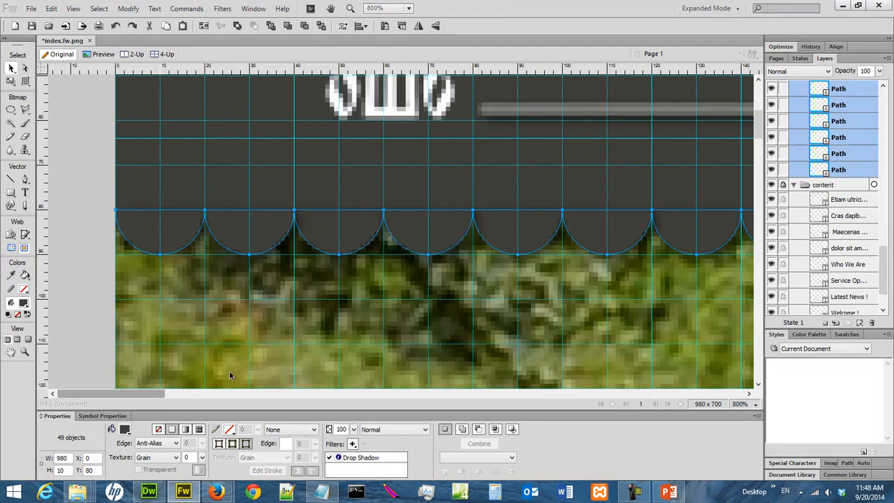
drag(884, 253, 892, 95)
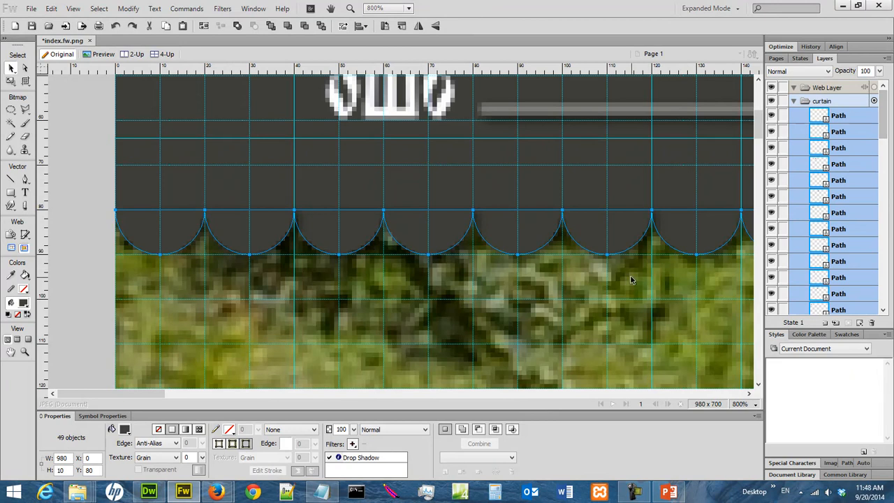
click(794, 101)
click(784, 101)
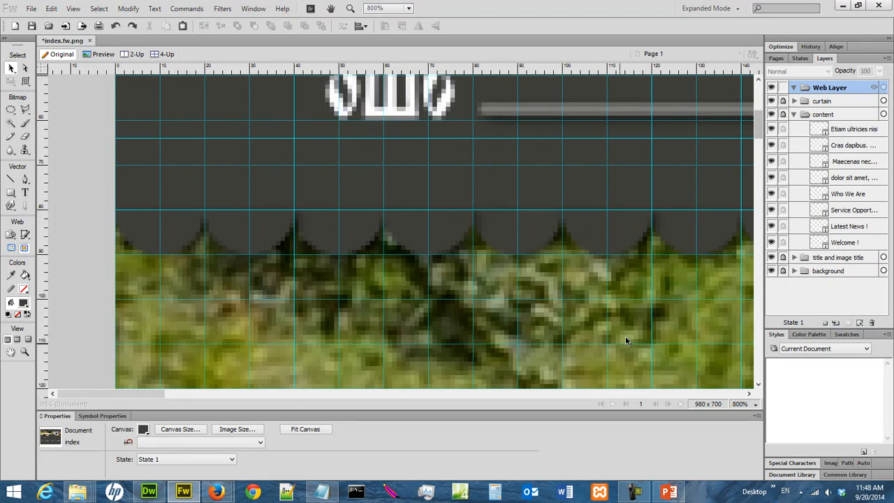
Turn off snapping to the grid and hide the grid, with the page shown at 100%
click(739, 404)
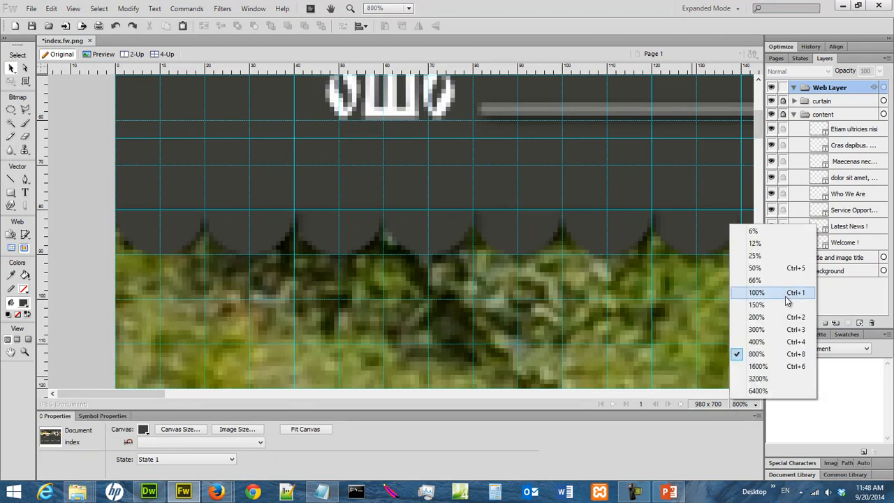
click(758, 292)
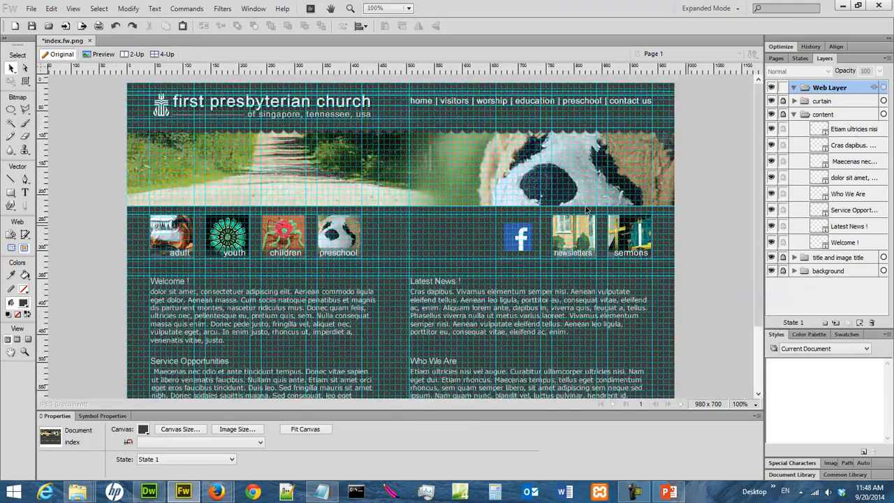
click(72, 8)
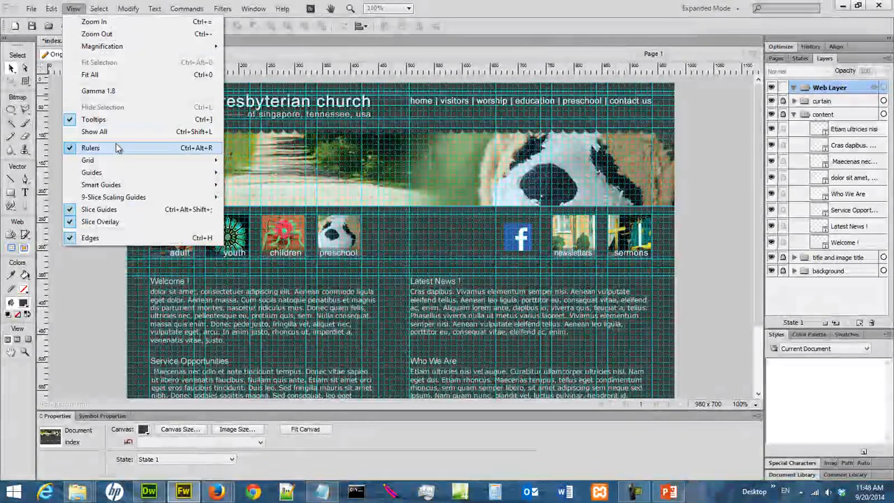
mouse_move(120, 160)
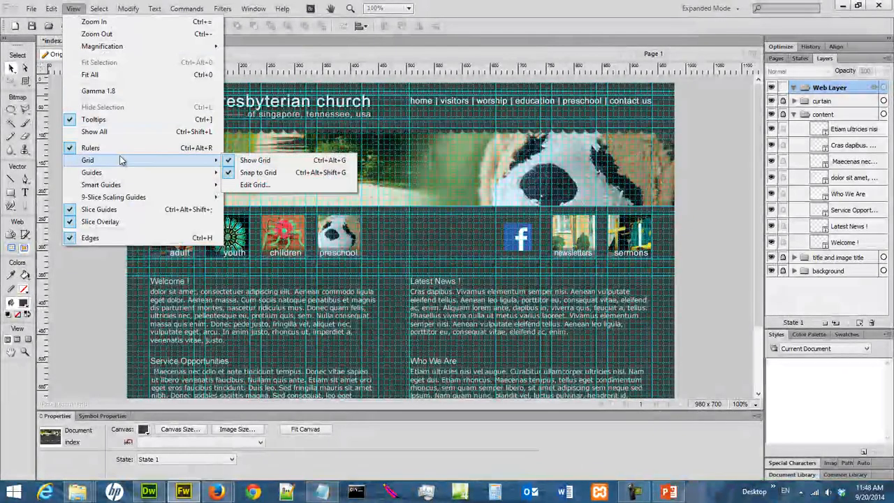
click(261, 176)
click(73, 8)
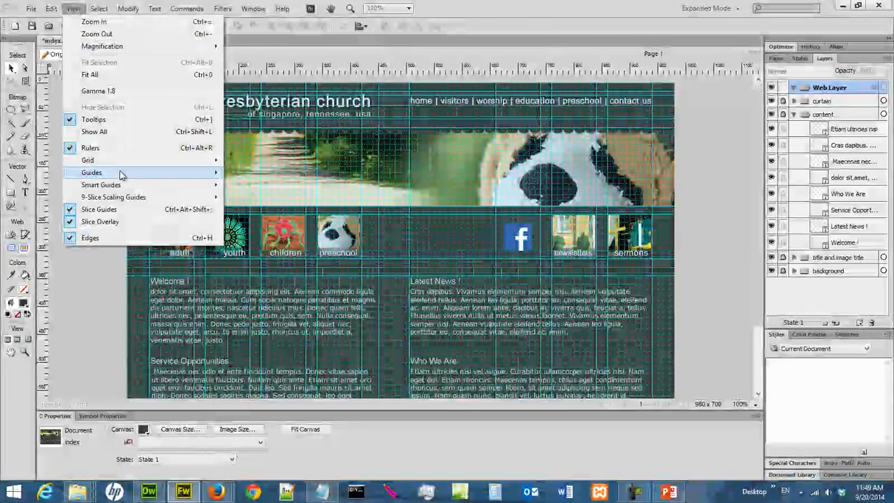
mouse_move(120, 166)
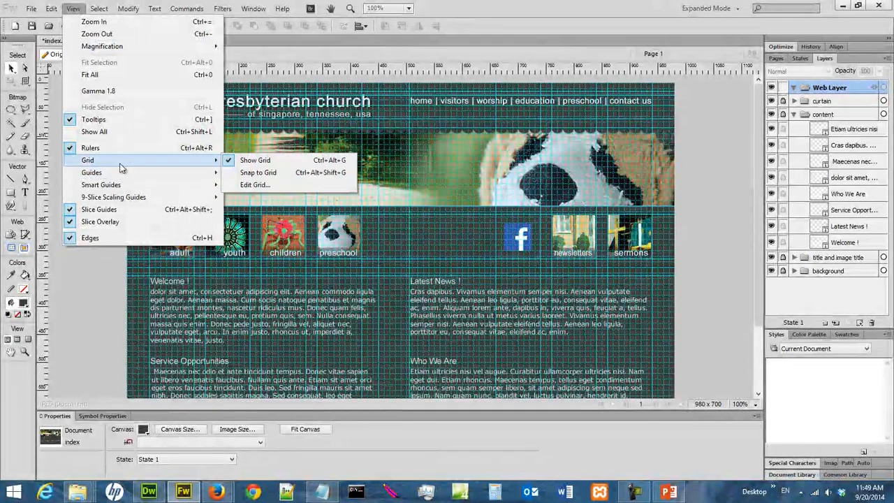
click(256, 162)
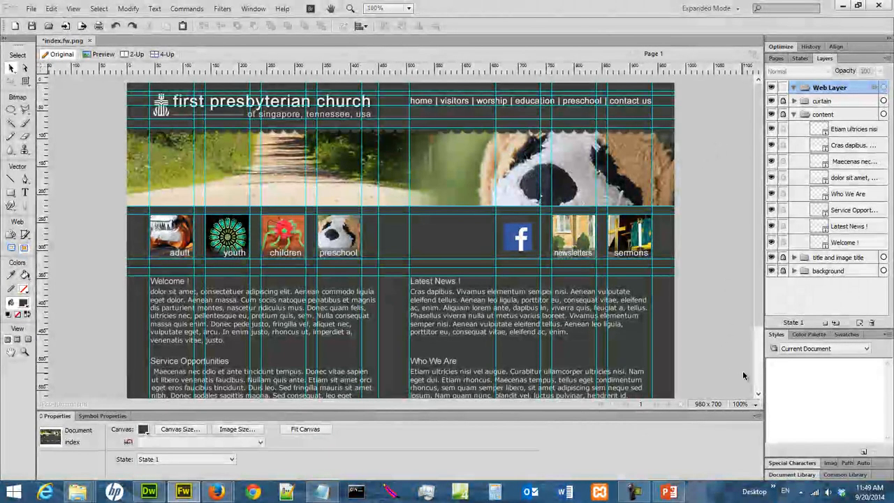
Save the index.fw.png document with the finished curtain edge
drag(756, 292, 756, 247)
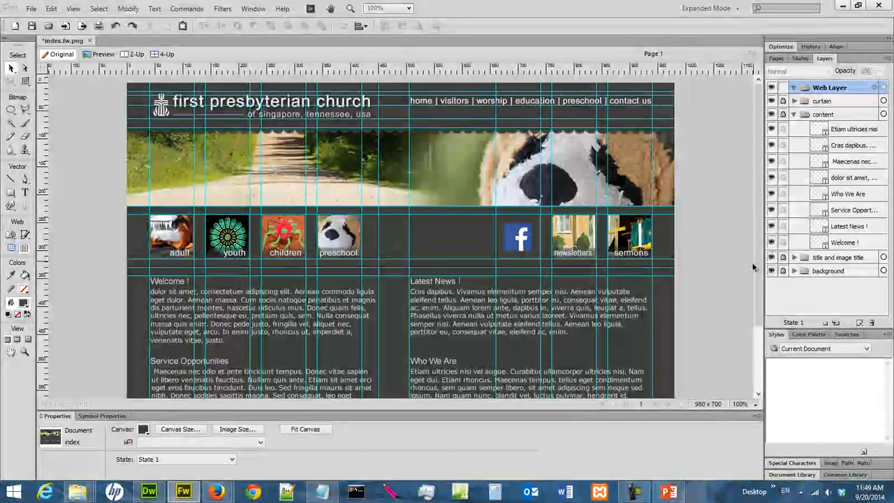
drag(755, 255, 755, 232)
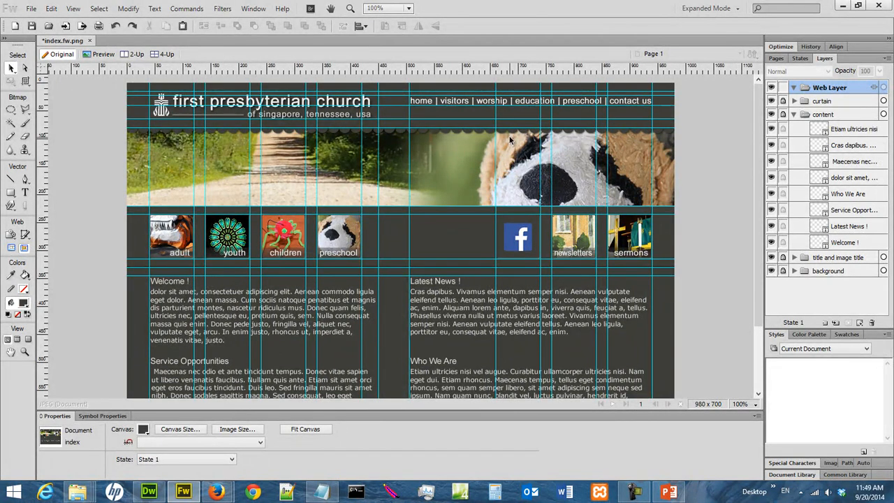
click(30, 27)
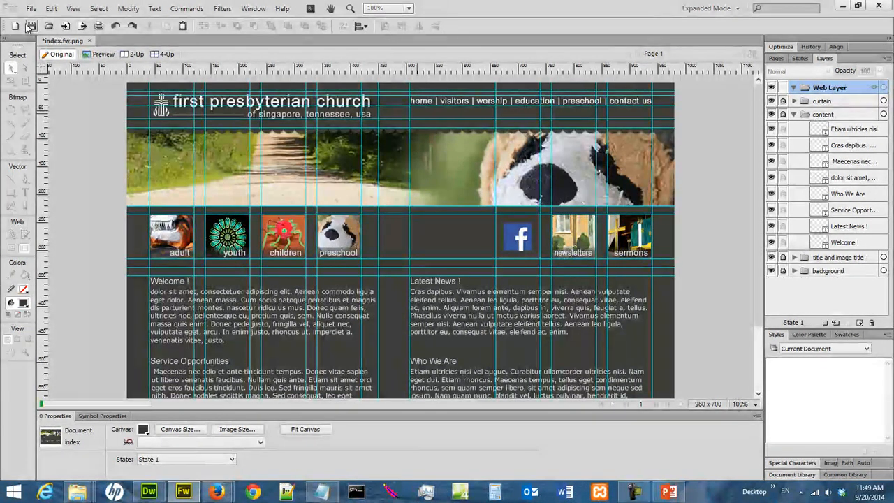